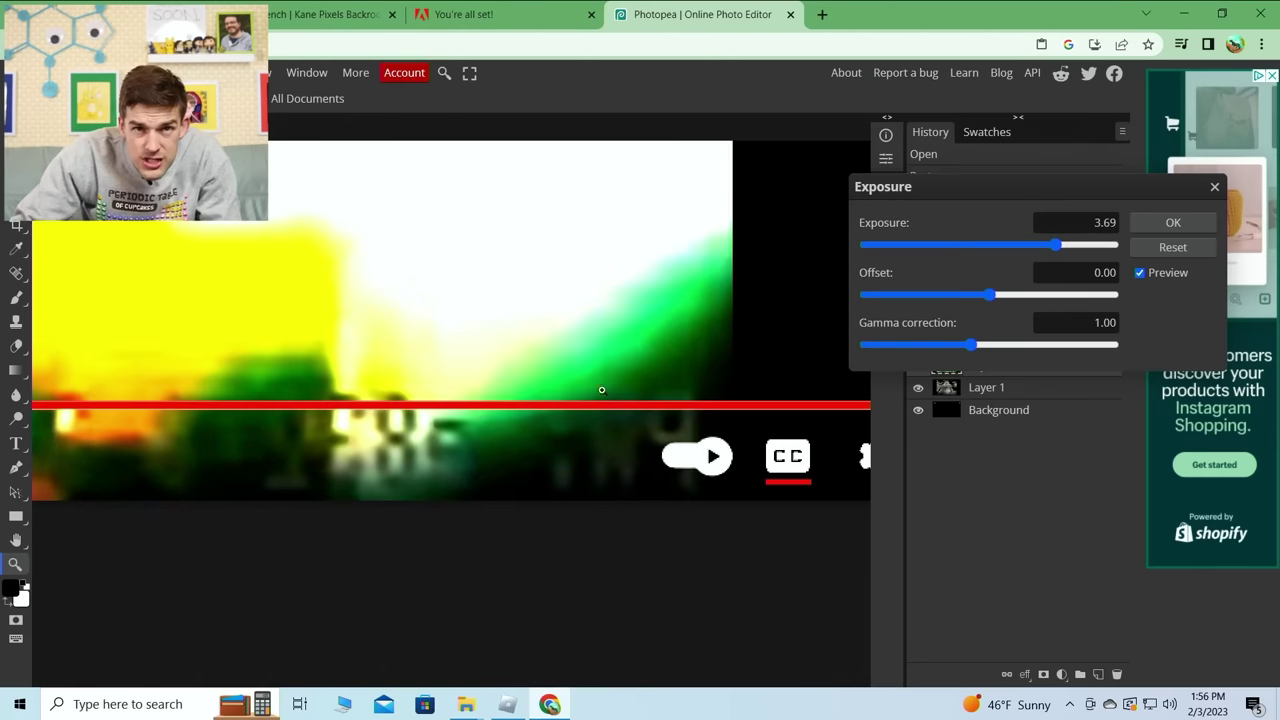
# Examine the blurred lettering along the lower edge of the overexposed frame up close.
pyautogui.moveTo(396, 428); pyautogui.dragTo(531, 395)
pyautogui.scroll(6, 517, 426)
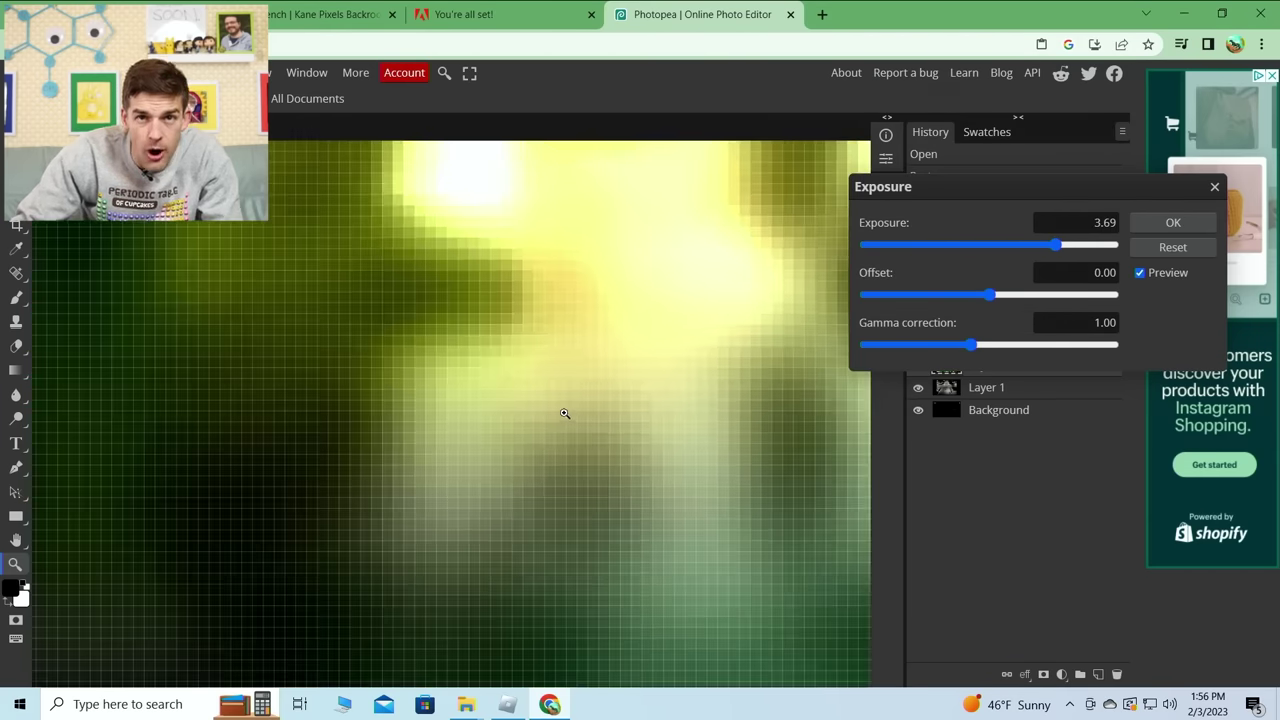
pyautogui.scroll(2, 565, 398)
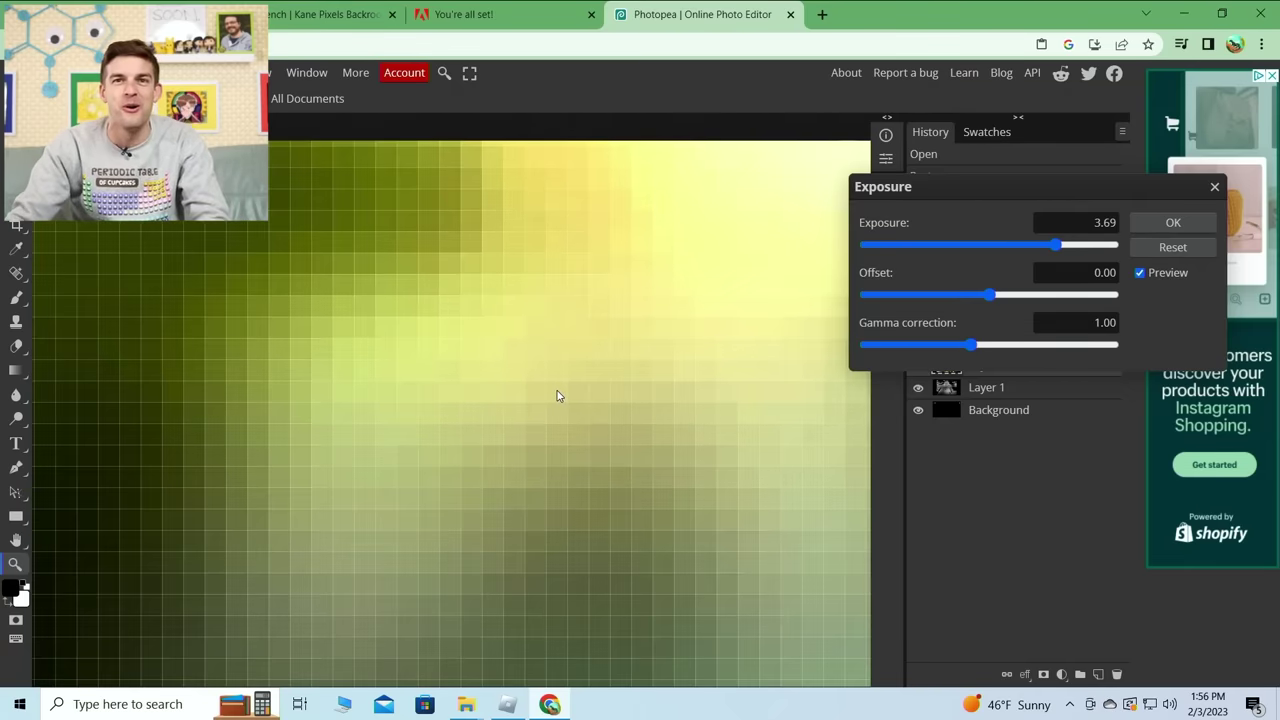
pyautogui.scroll(5, 548, 371)
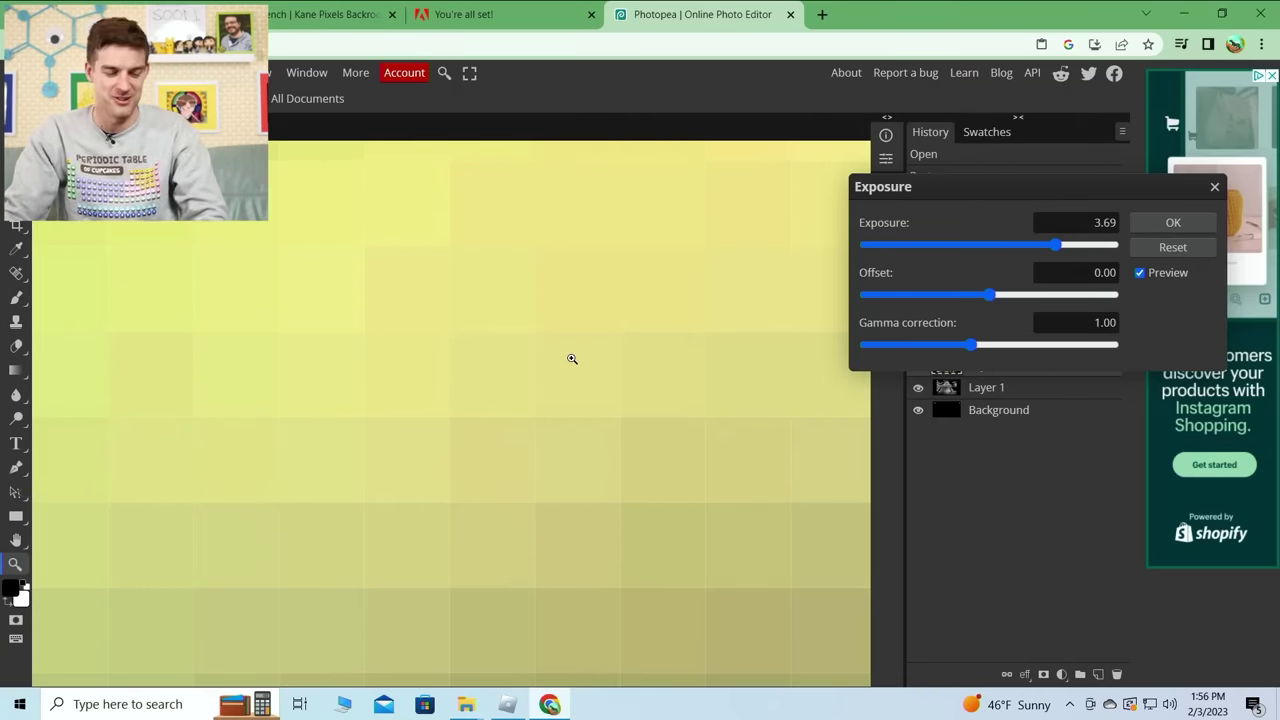
pyautogui.scroll(-8, 572, 359)
pyautogui.scroll(3, 562, 372)
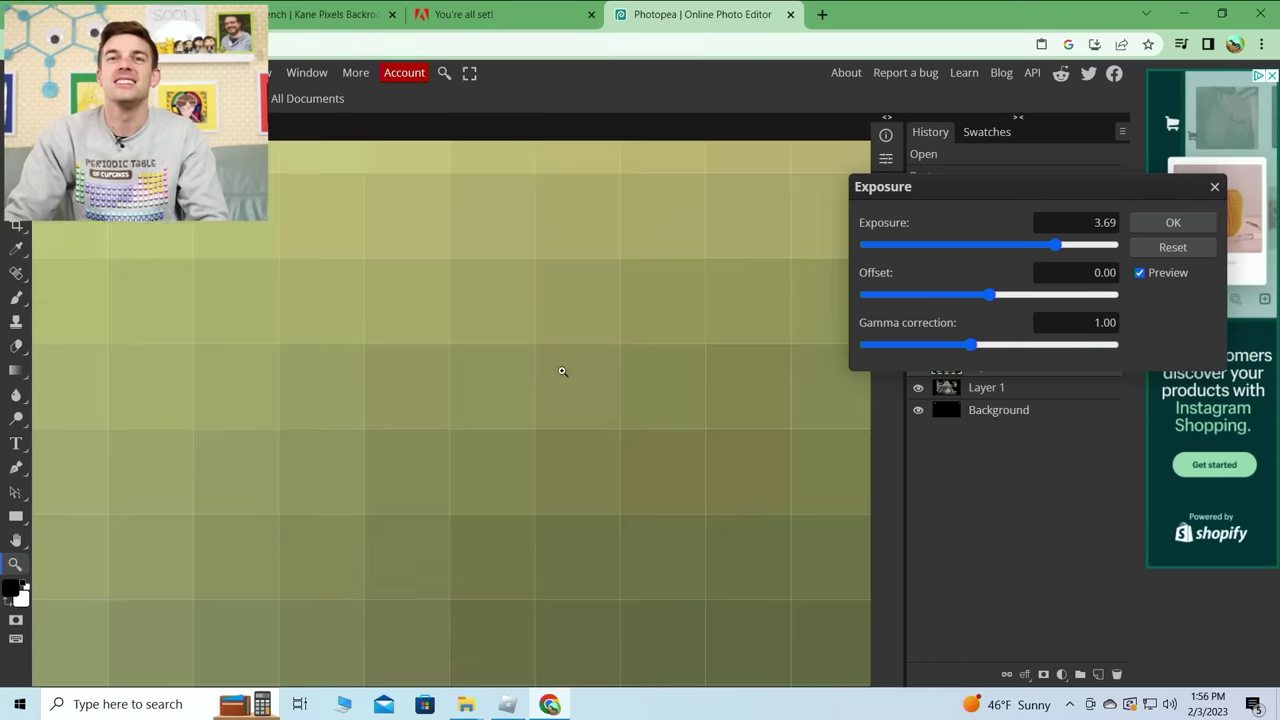
pyautogui.scroll(6, 561, 372)
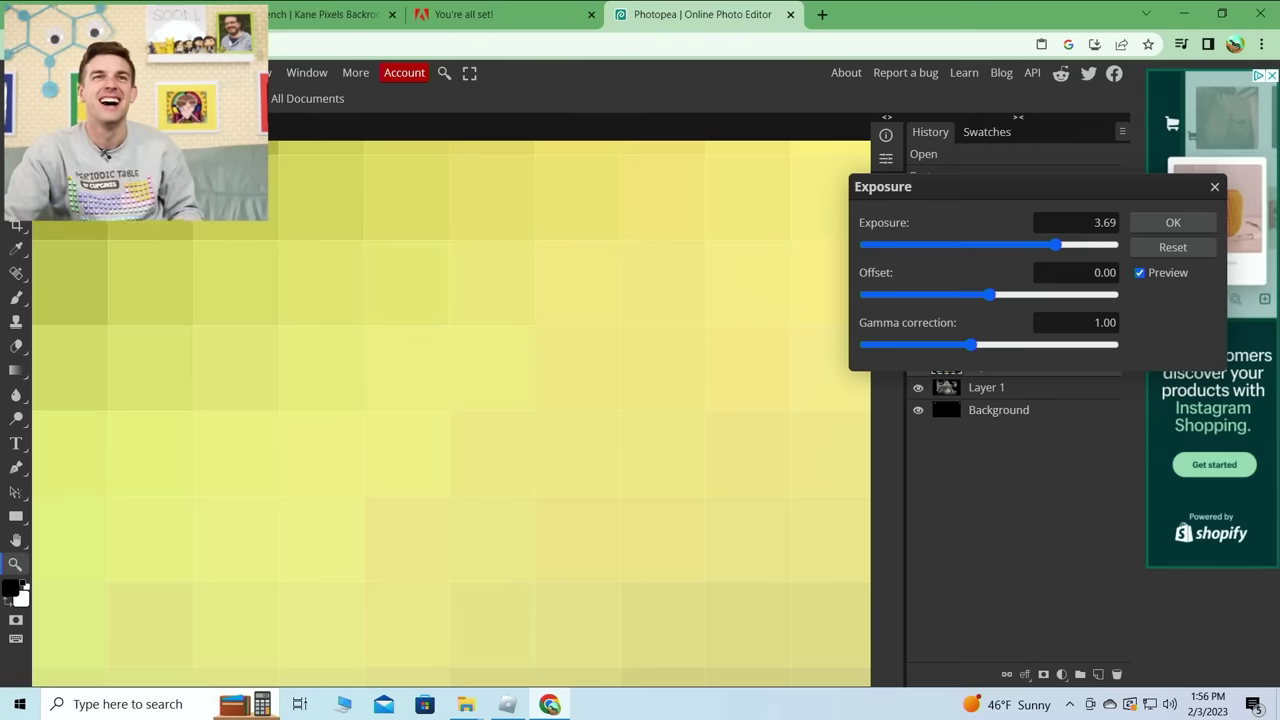
pyautogui.scroll(-10, 571, 482)
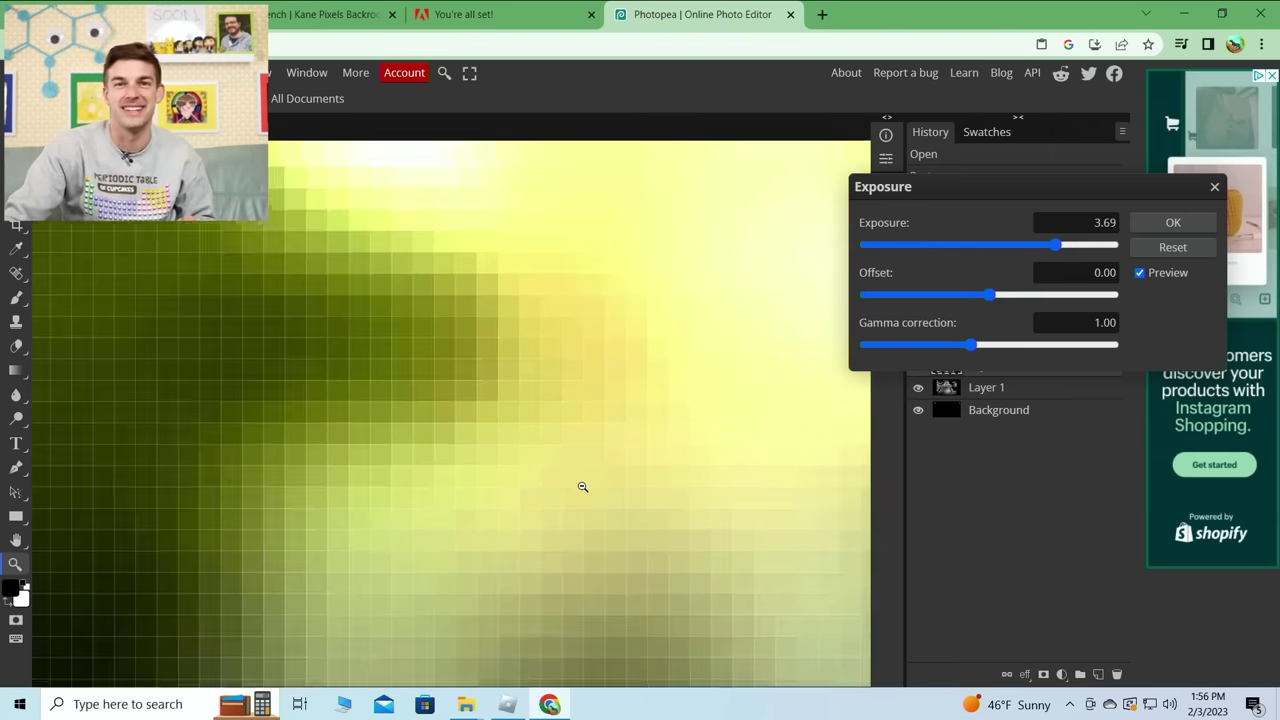
pyautogui.scroll(-4, 591, 473)
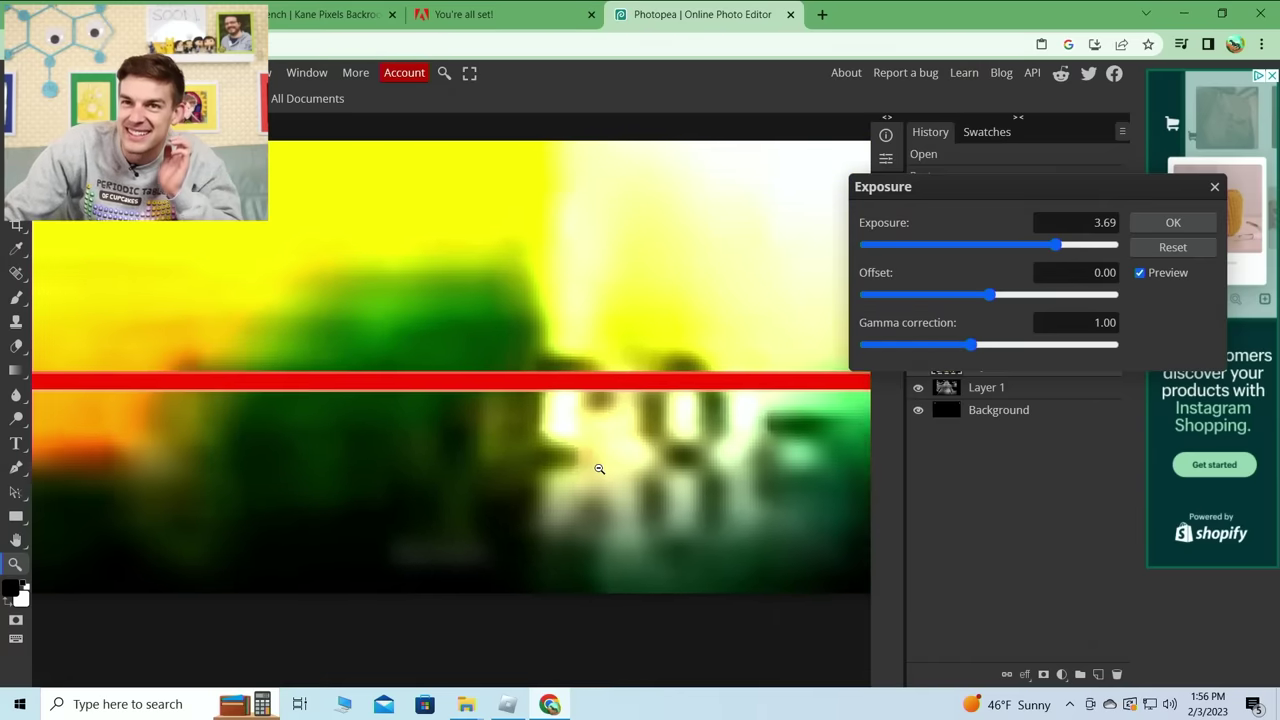
# Try an exposure of about 3.6 with offset 0.04 and gamma correction 1.03 on the frame.
pyautogui.moveTo(1055, 246)
pyautogui.mouseDown()
pyautogui.moveTo(1072, 247)
pyautogui.moveTo(1055, 248)
pyautogui.mouseUp()
pyautogui.moveTo(990, 295)
pyautogui.mouseDown()
pyautogui.moveTo(1029, 297)
pyautogui.moveTo(977, 295)
pyautogui.moveTo(1000, 295)
pyautogui.mouseUp()
pyautogui.moveTo(972, 354)
pyautogui.mouseDown()
pyautogui.moveTo(1003, 348)
pyautogui.moveTo(951, 342)
pyautogui.moveTo(972, 343)
pyautogui.mouseUp()
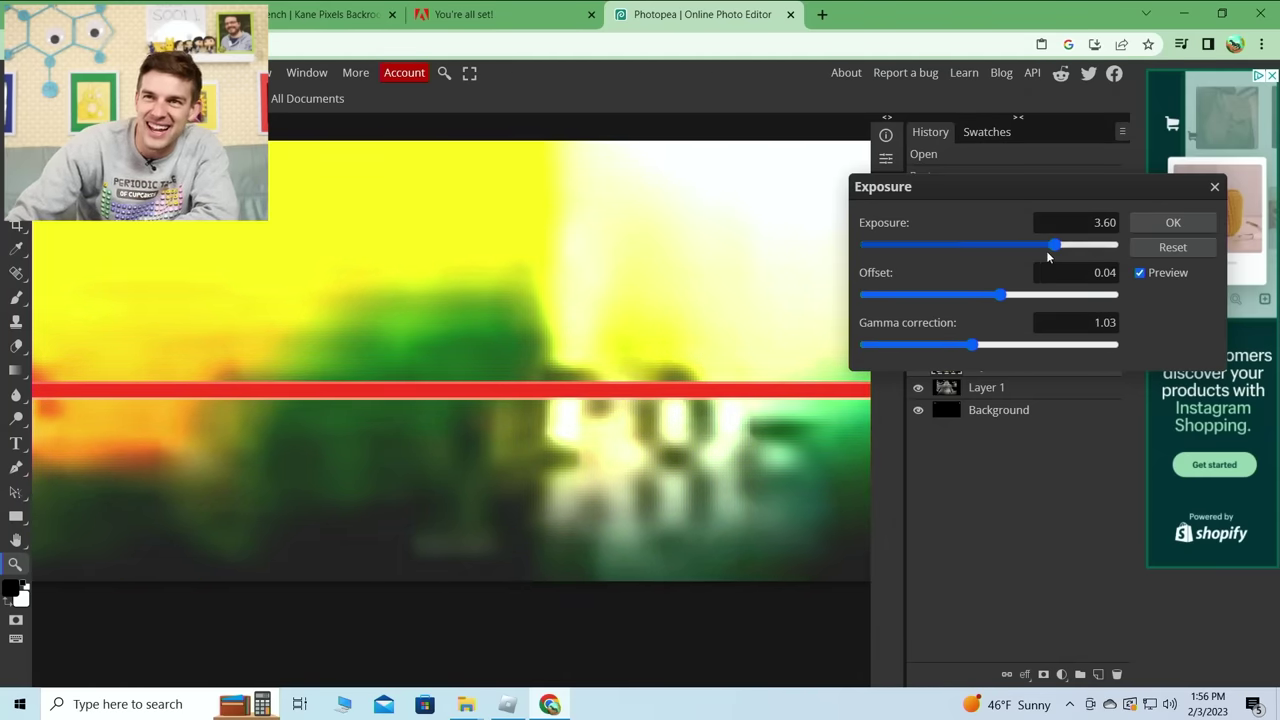
pyautogui.moveTo(1060, 256)
pyautogui.mouseDown()
pyautogui.moveTo(1072, 255)
pyautogui.moveTo(1040, 255)
pyautogui.moveTo(1046, 246)
pyautogui.mouseUp()
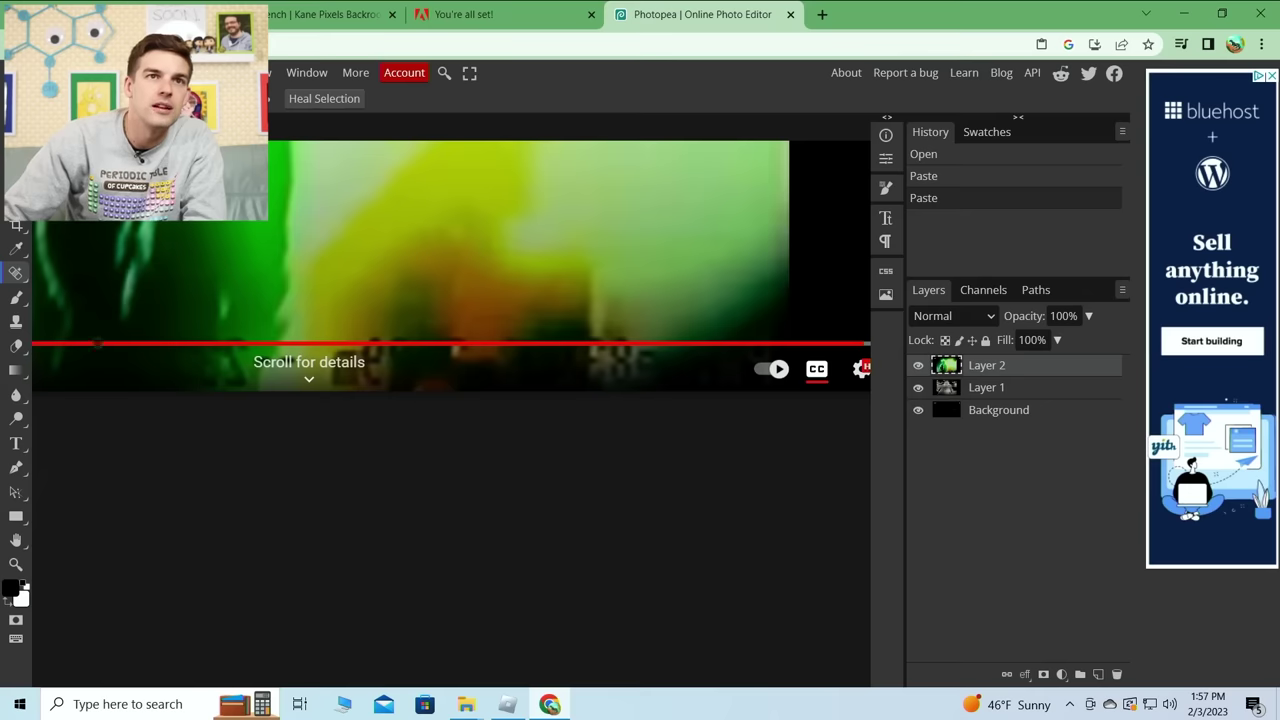
# Paint out the red progress bar over the lettering on Layer 2 using the Spot Healing Brush with a square size 20 tip.
pyautogui.click(104, 340)
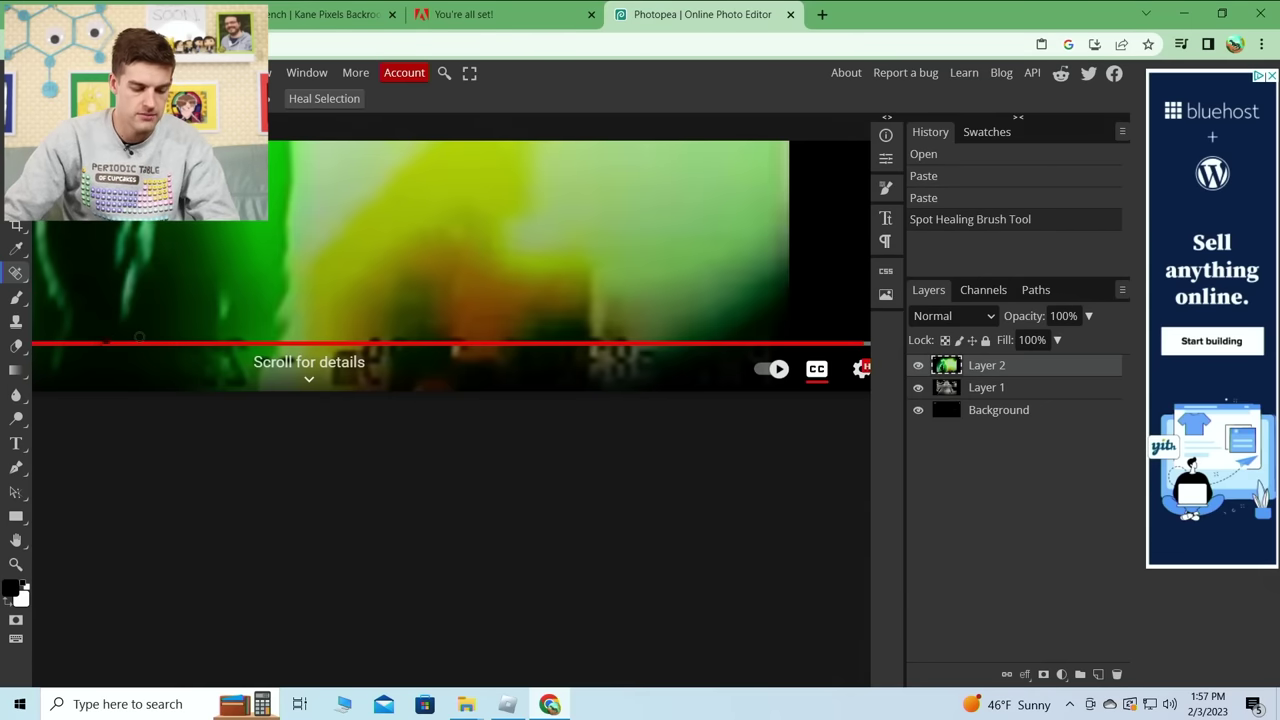
pyautogui.hotkey('ctrl', 'z')
pyautogui.click(55, 98)
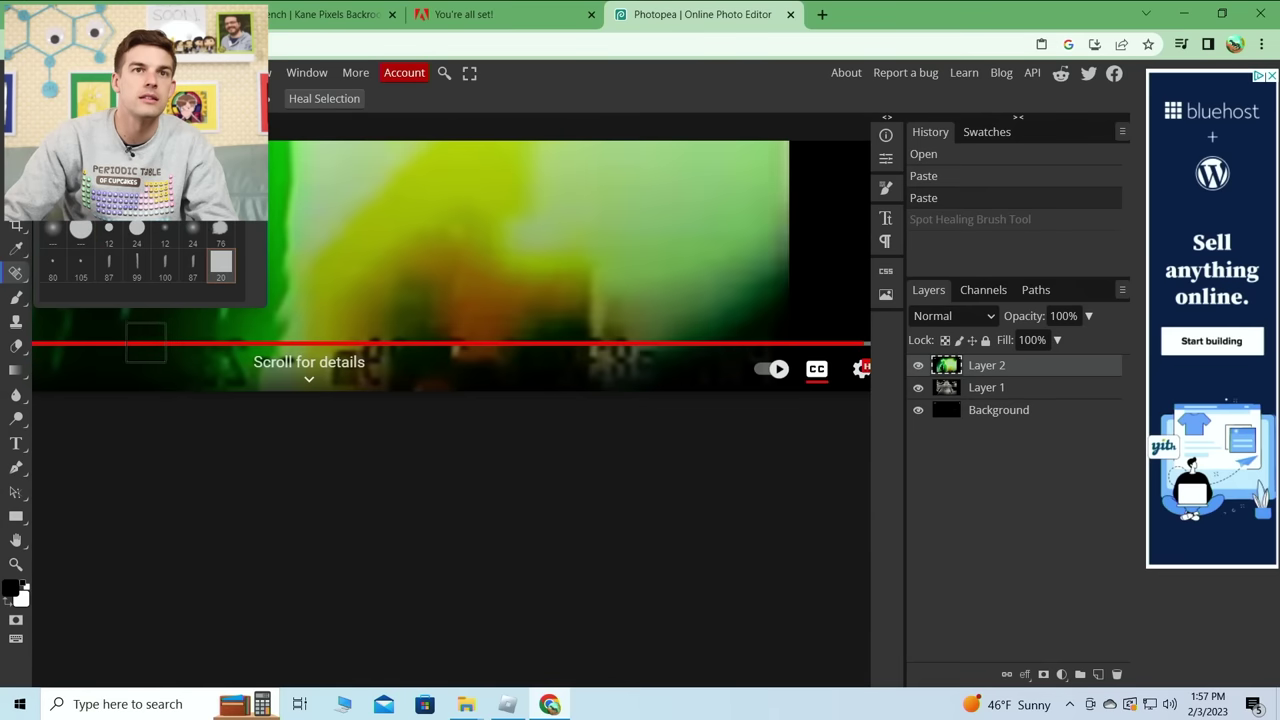
pyautogui.moveTo(145, 342); pyautogui.dragTo(862, 330)
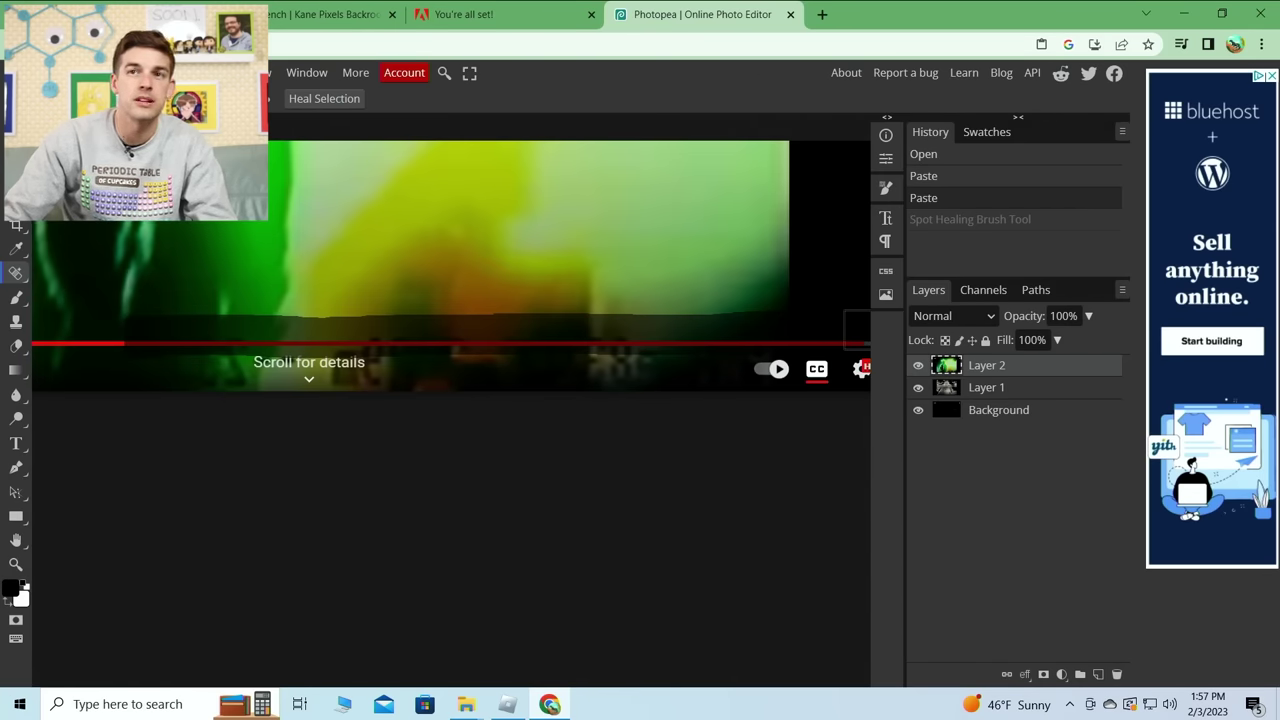
pyautogui.hotkey('ctrl', 'z')
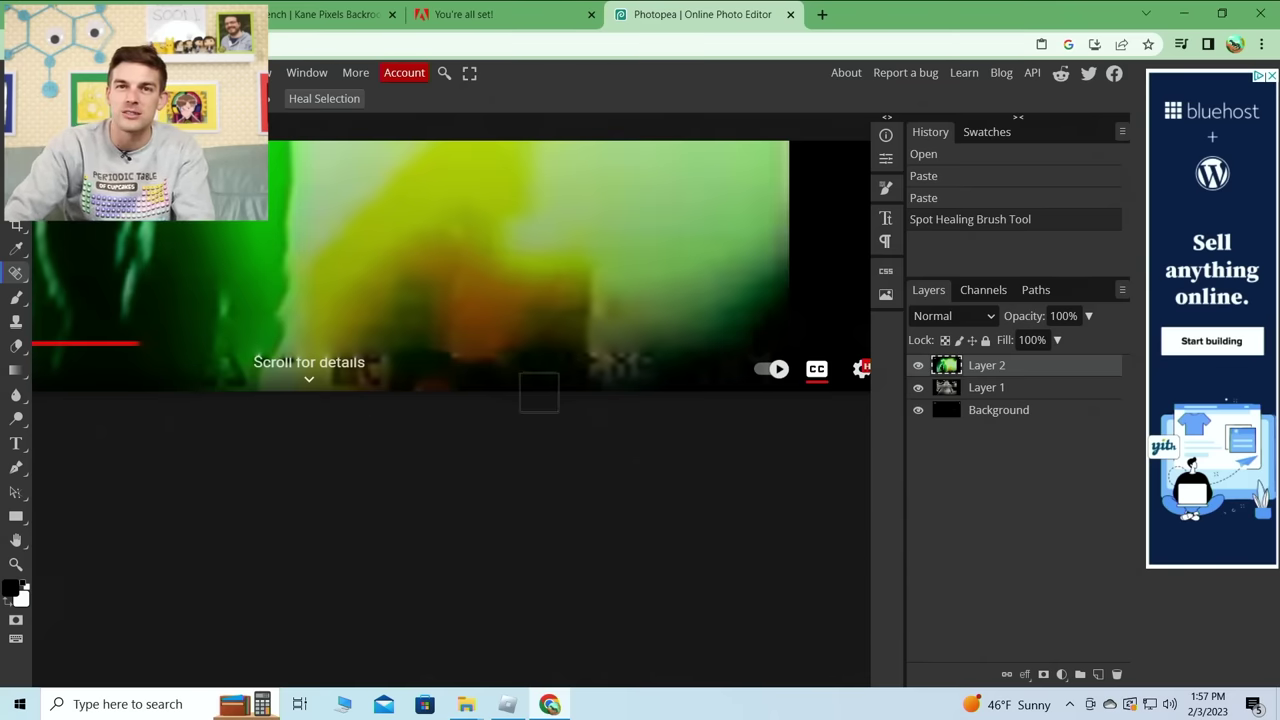
# Try an Exposure adjustment of about 4.18 on Layer 2 to brighten the lettering in the lower right of the frame.
pyautogui.press('z')
pyautogui.keyDown('alt'); pyautogui.click(579, 377); pyautogui.keyUp('alt')
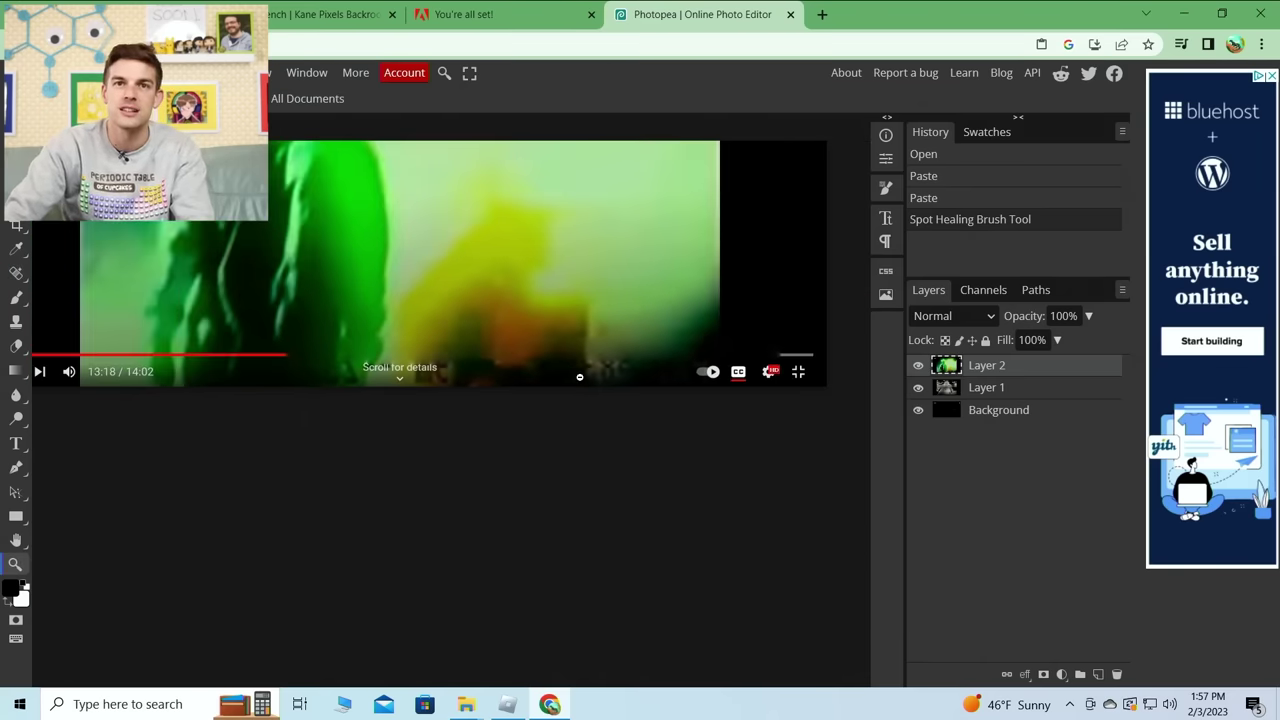
pyautogui.click(571, 376)
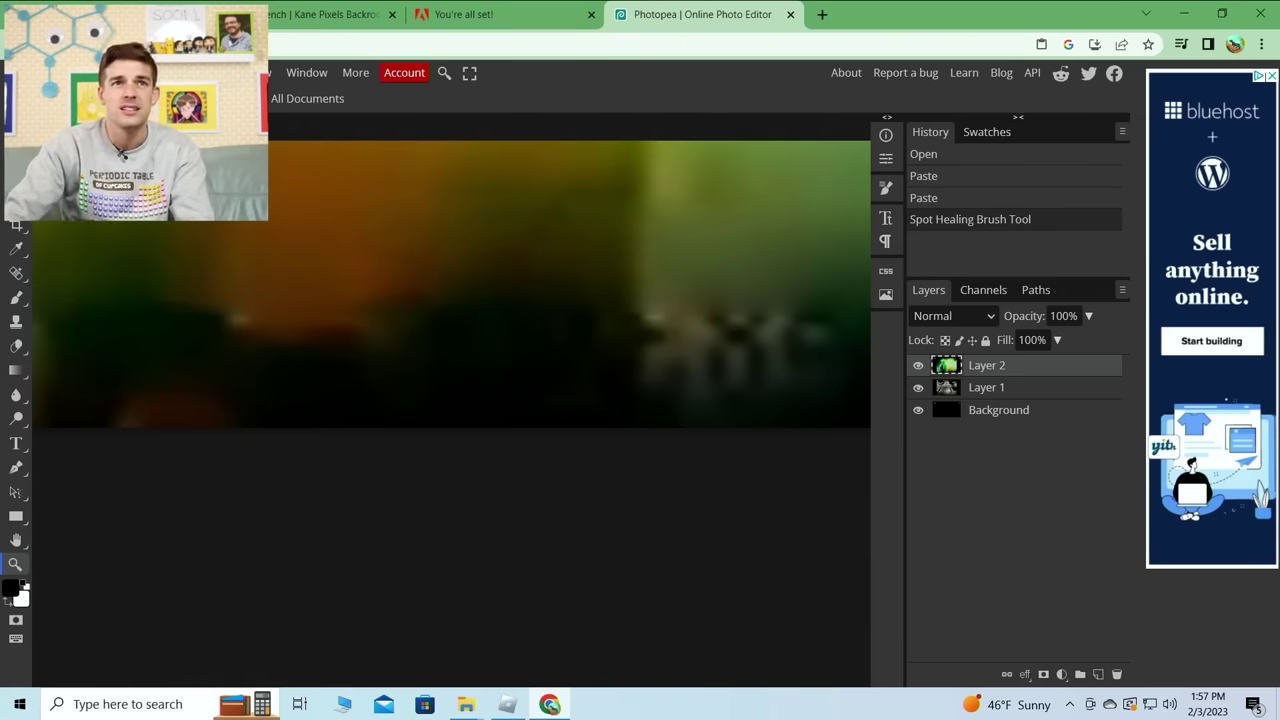
pyautogui.click(92, 72)
pyautogui.moveTo(160, 128)
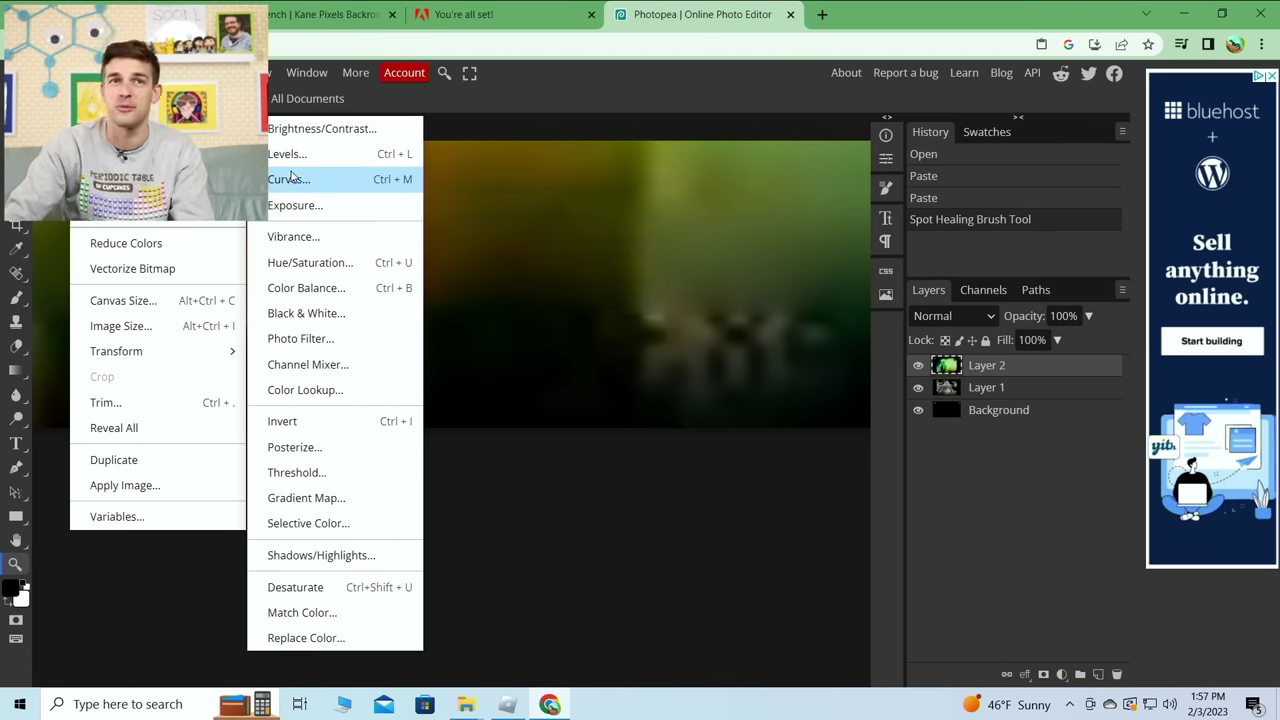
pyautogui.click(300, 205)
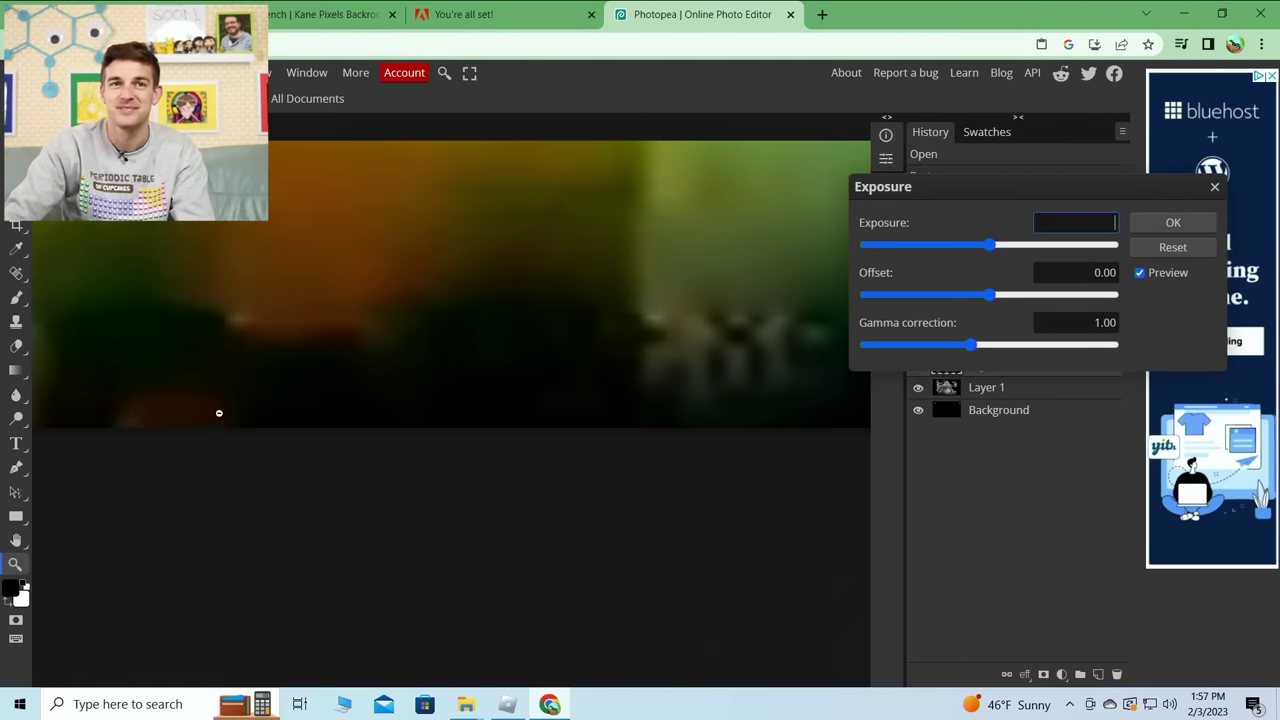
pyautogui.moveTo(990, 245); pyautogui.dragTo(1049, 271)
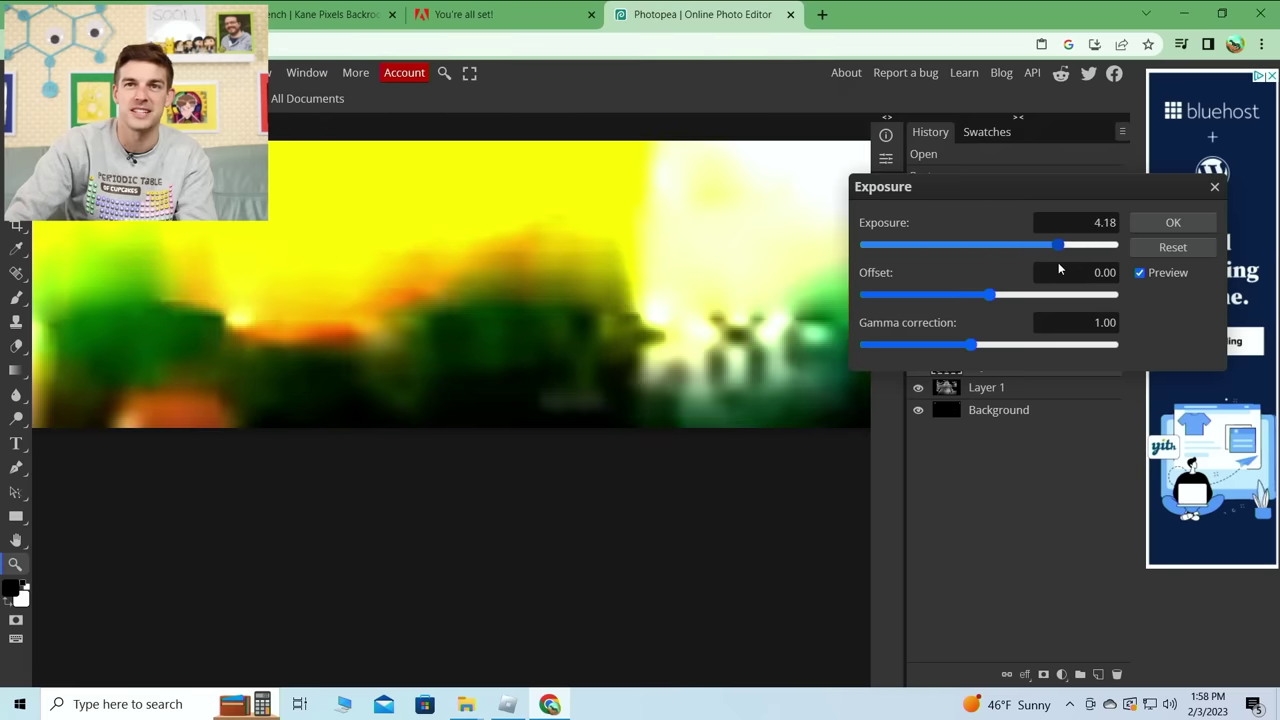
# Try an exposure of 1.68 on Layer 2 and inspect the lettering around "Scroll for details".
pyautogui.moveTo(575, 399); pyautogui.dragTo(846, 423)
pyautogui.moveTo(700, 416); pyautogui.dragTo(733, 431)
pyautogui.moveTo(1056, 244)
pyautogui.mouseDown()
pyautogui.moveTo(1018, 243)
pyautogui.moveTo(1038, 242)
pyautogui.mouseUp()
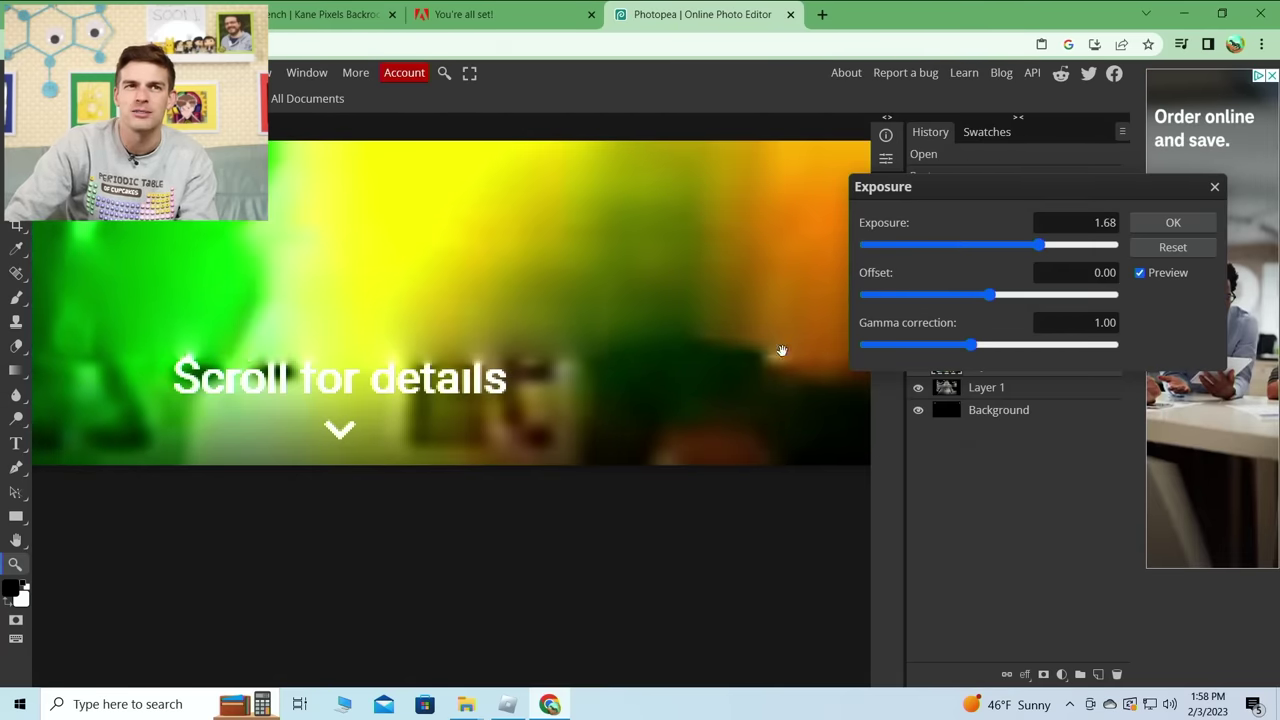
pyautogui.moveTo(280, 400); pyautogui.dragTo(720, 392)
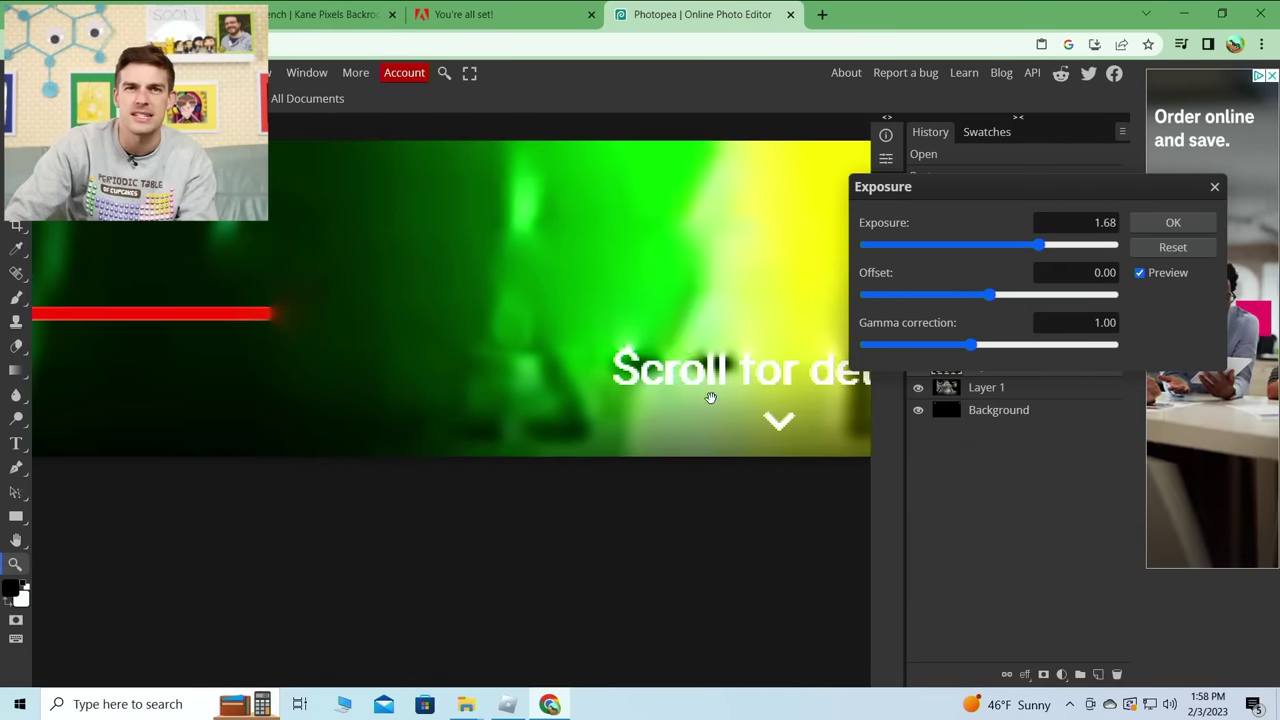
# Reset the exposure values and close the Exposure adjustment without applying it, with the whole frame in view.
pyautogui.click(1173, 247)
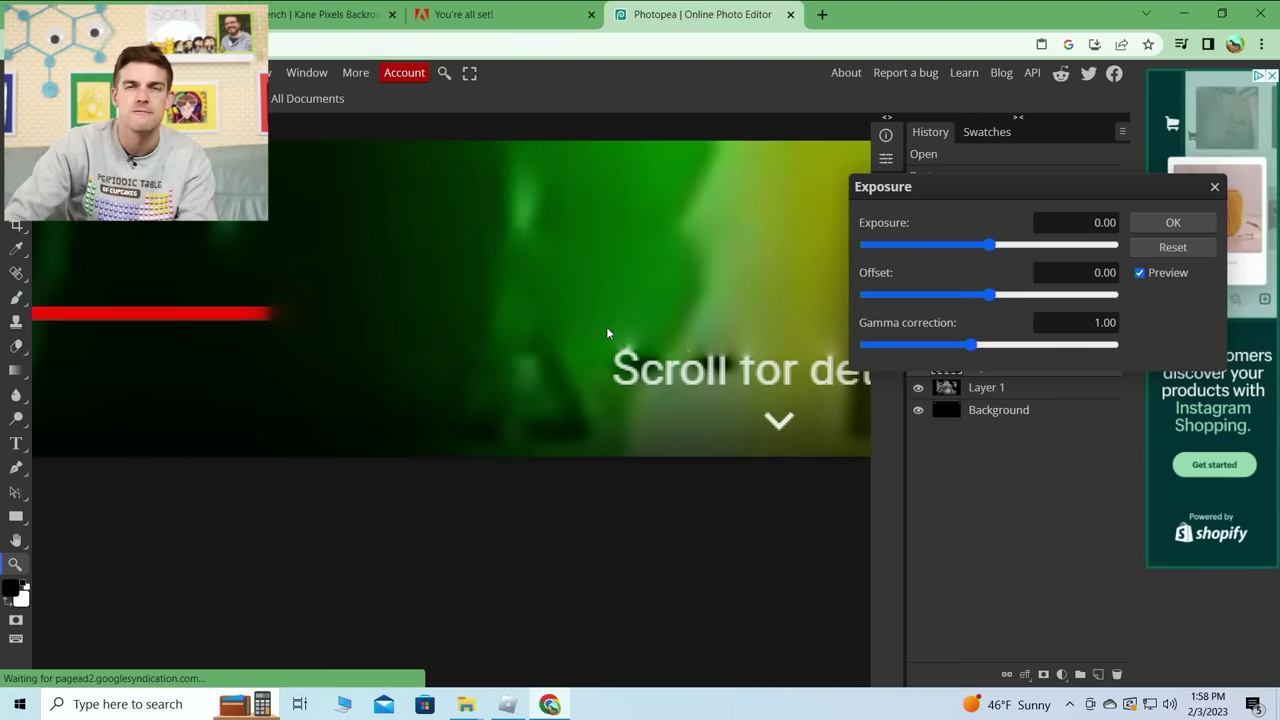
pyautogui.click(54, 73)
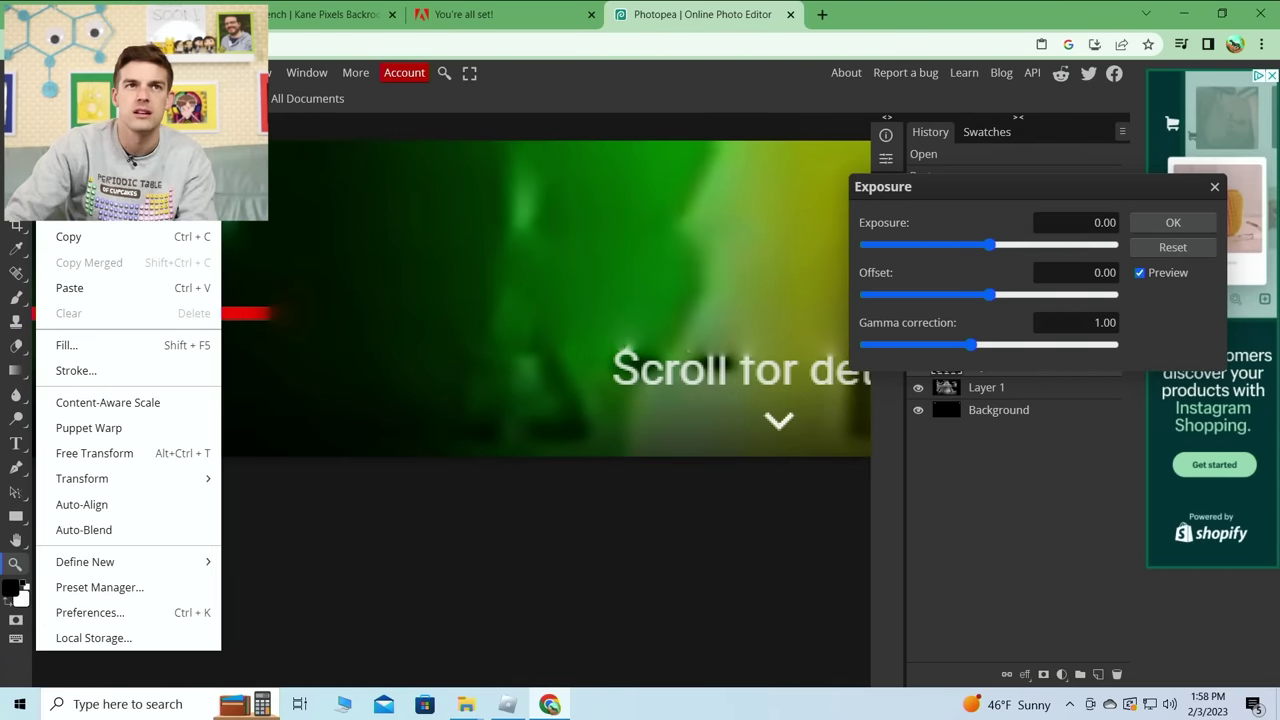
pyautogui.click(505, 560)
pyautogui.click(424, 422)
pyautogui.click(426, 422)
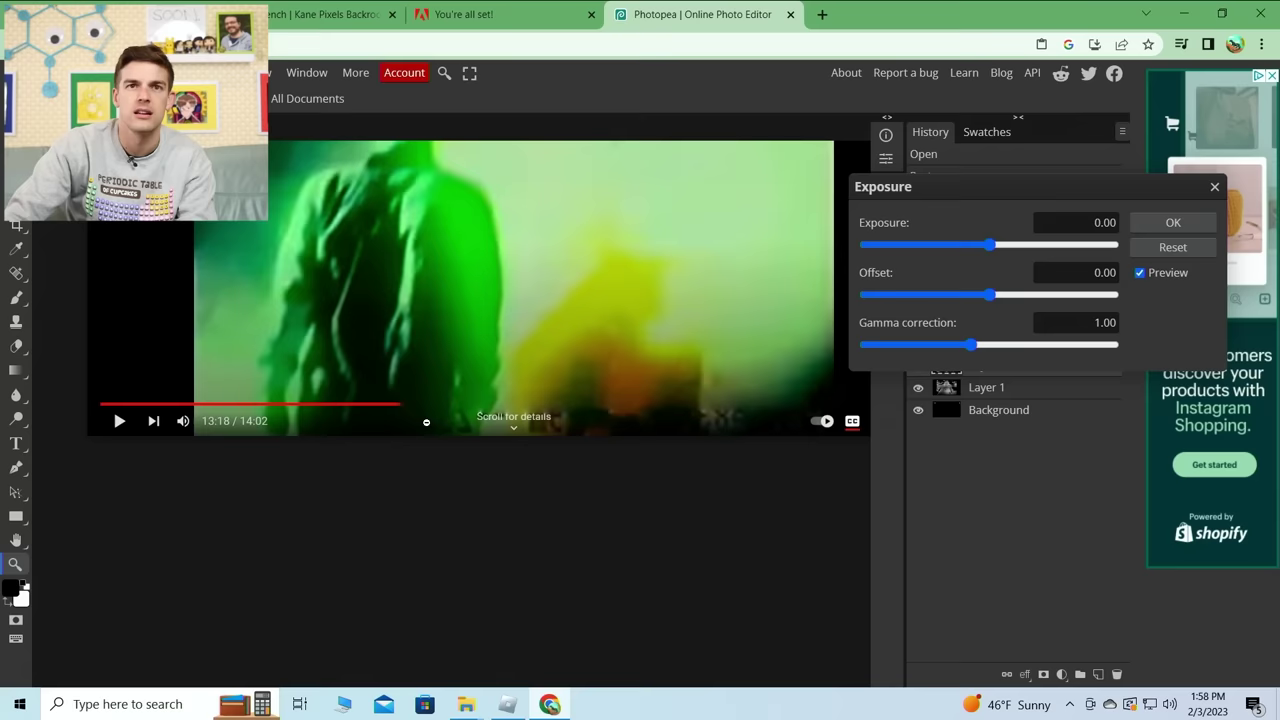
pyautogui.click(426, 422)
pyautogui.keyDown('alt'); pyautogui.click(426, 421); pyautogui.keyUp('alt')
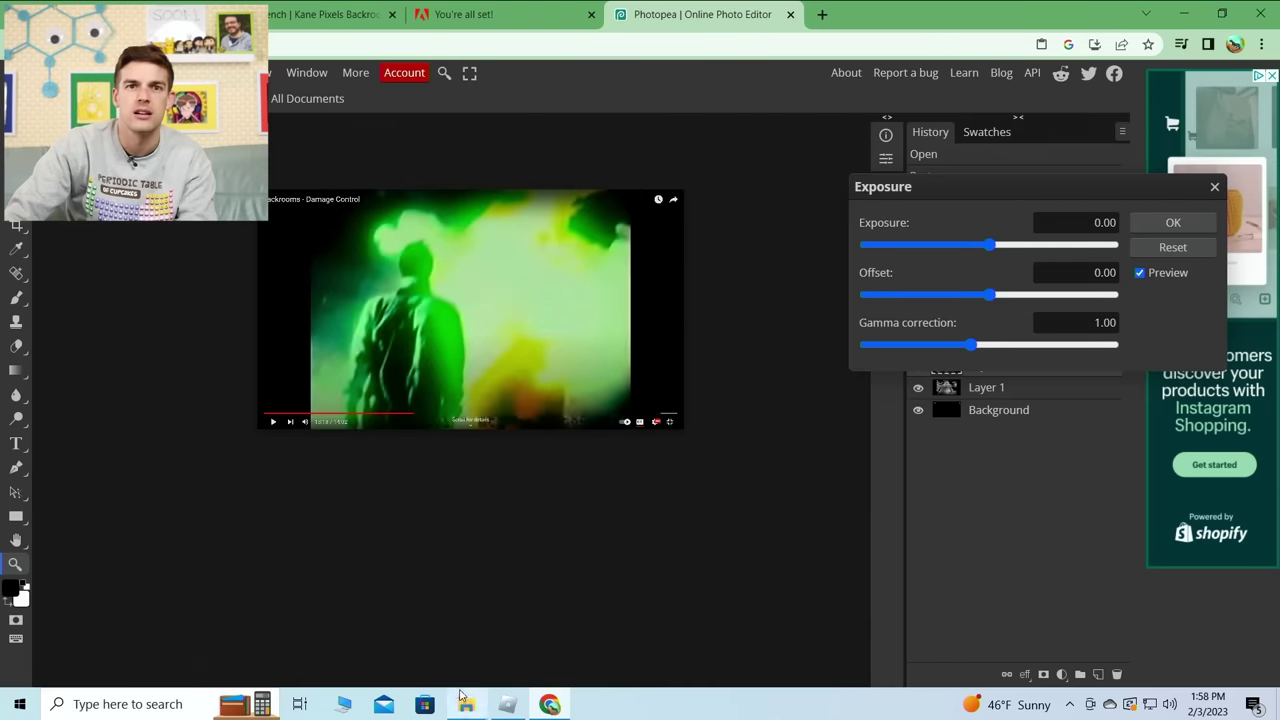
pyautogui.click(1214, 186)
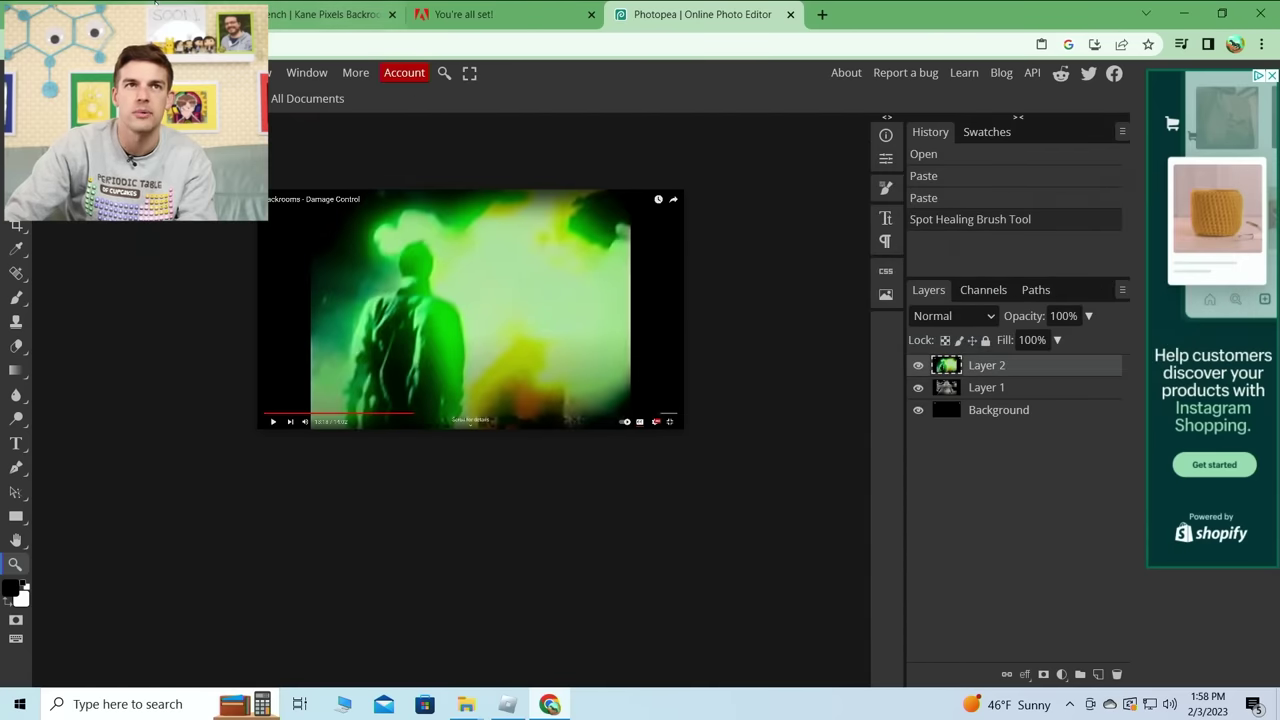
# Capture the full-screen 13:18 frame of "Backrooms - Damage Control" from YouTube and paste it into the Photopea document.
pyautogui.click(320, 14)
pyautogui.click(726, 556)
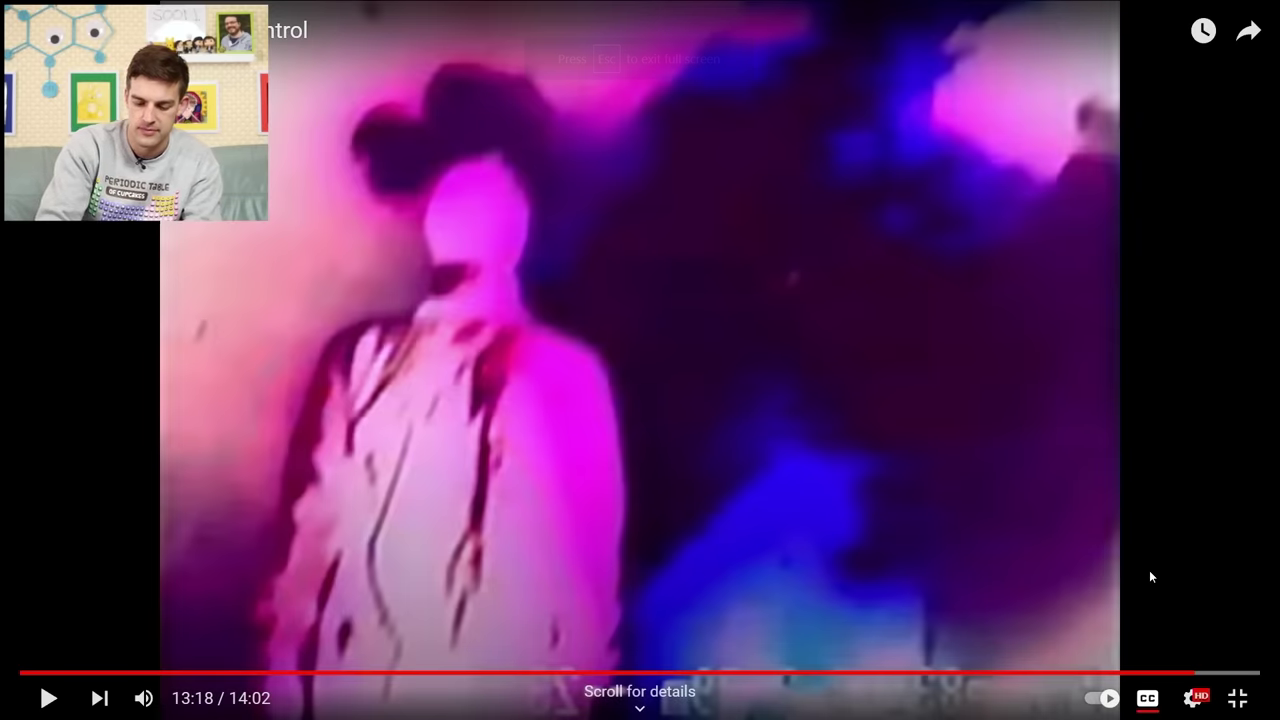
pyautogui.press('Escape')
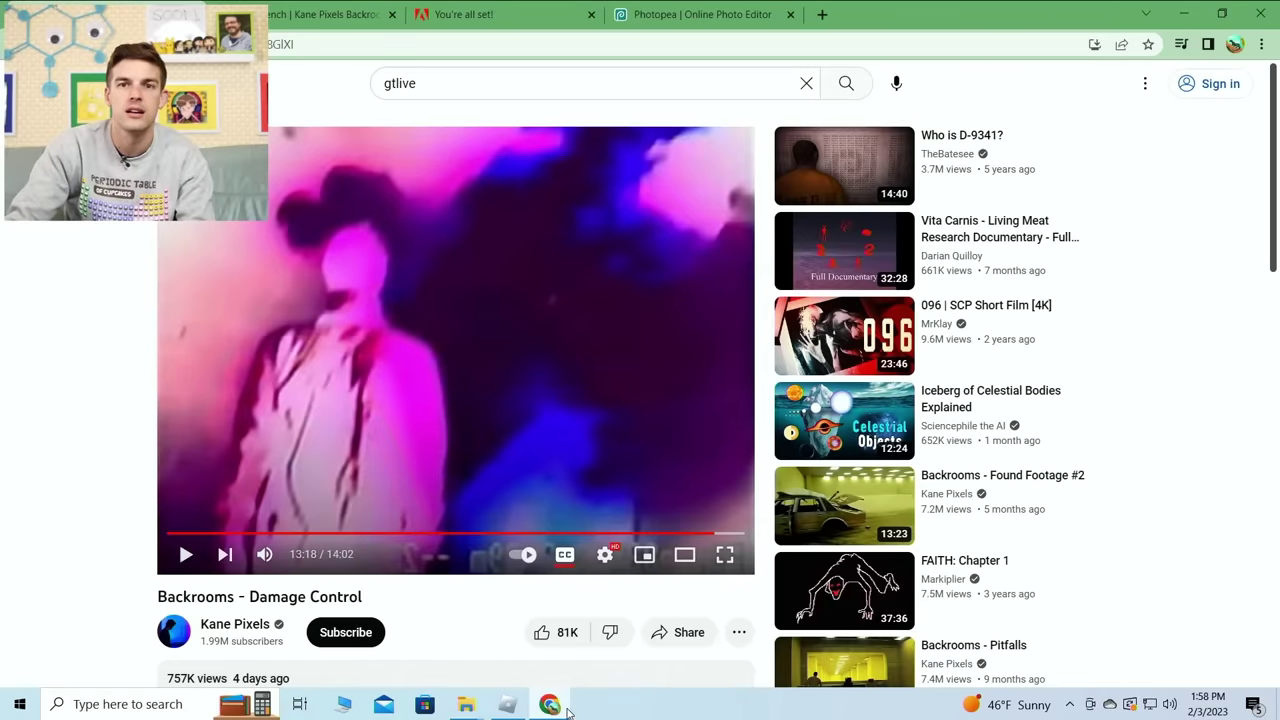
pyautogui.click(550, 704)
pyautogui.click(557, 697)
pyautogui.click(700, 14)
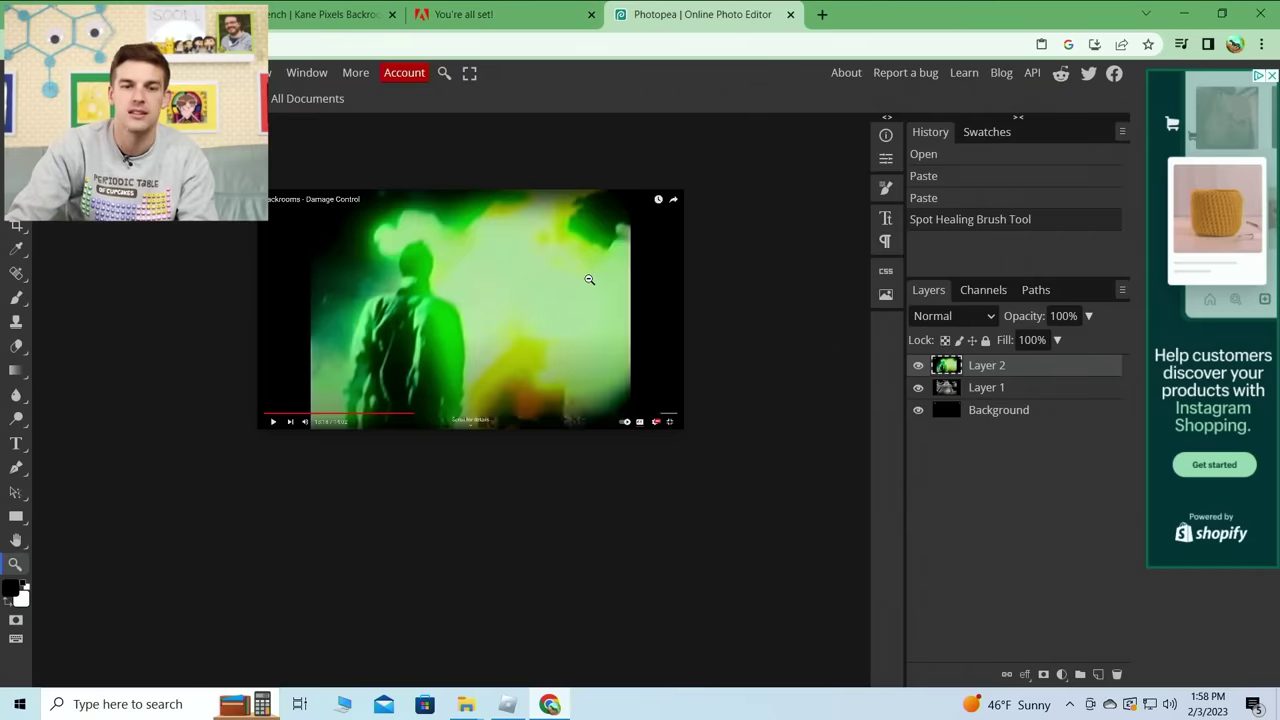
pyautogui.hotkey('ctrl', 'v')
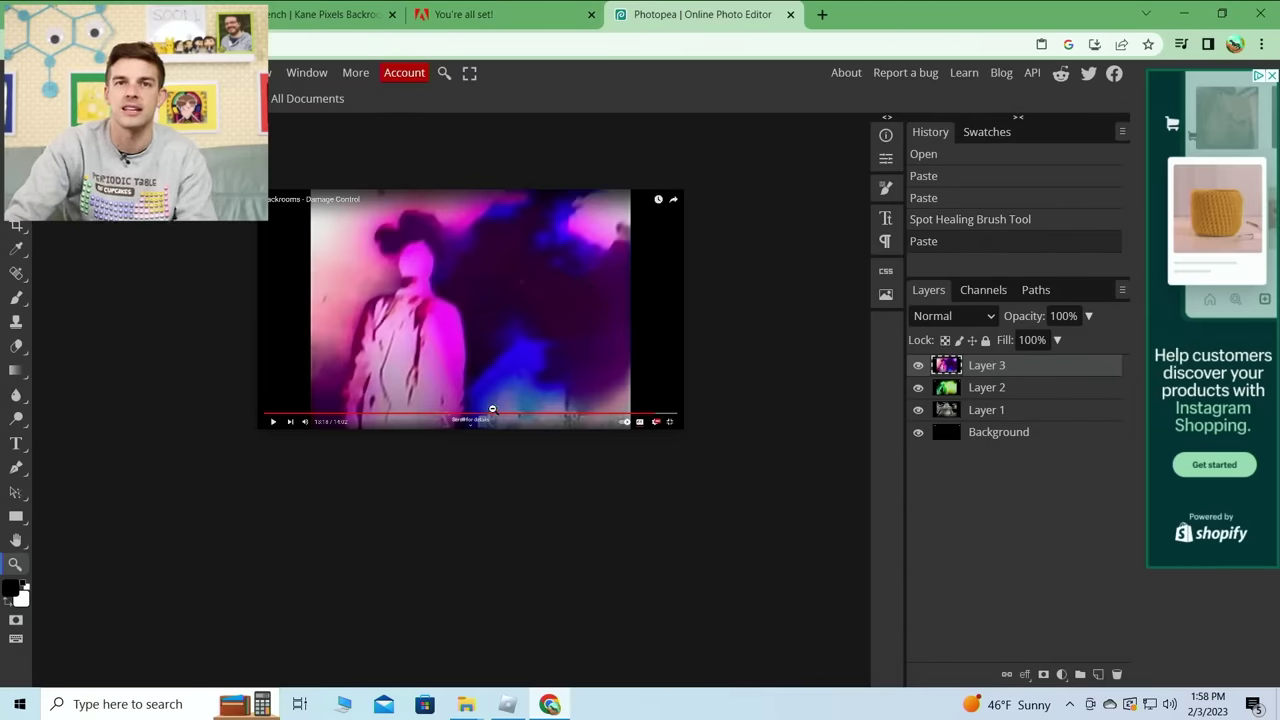
# Examine the faint lettering around "Scroll for details" along the lower edge of the frame on Layer 3.
pyautogui.scroll(6, 490, 402)
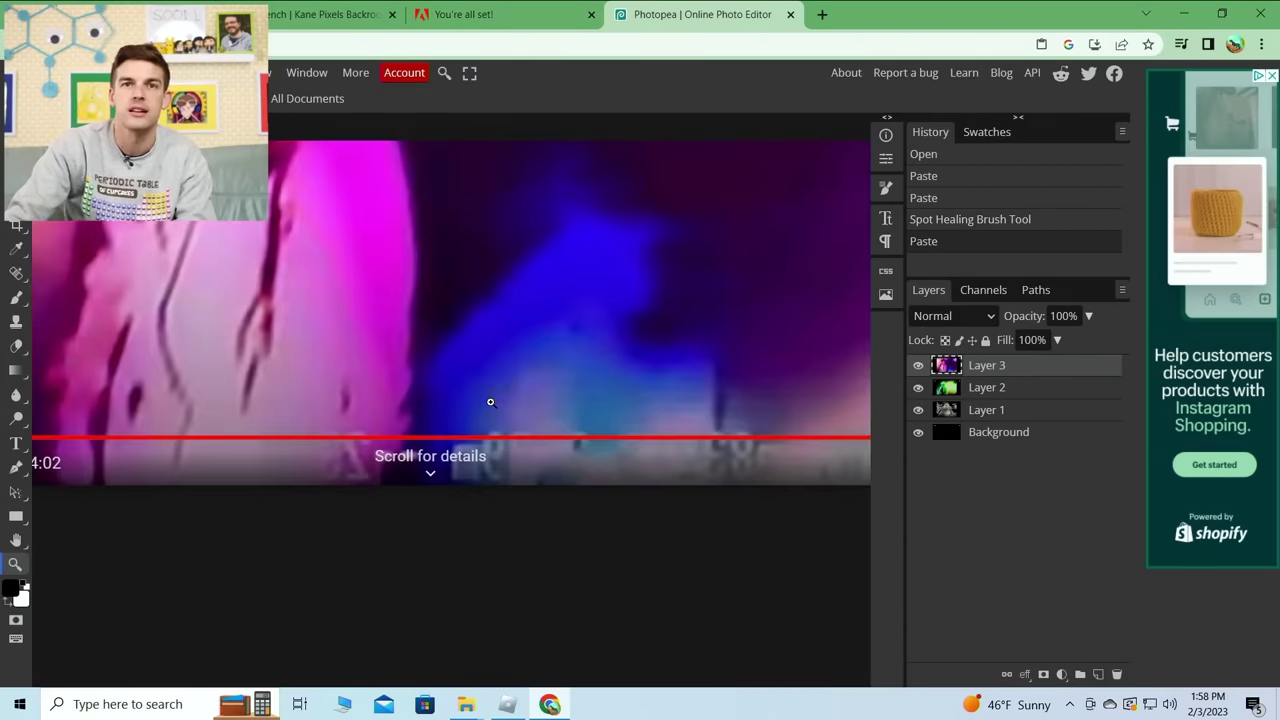
pyautogui.scroll(5, 495, 390)
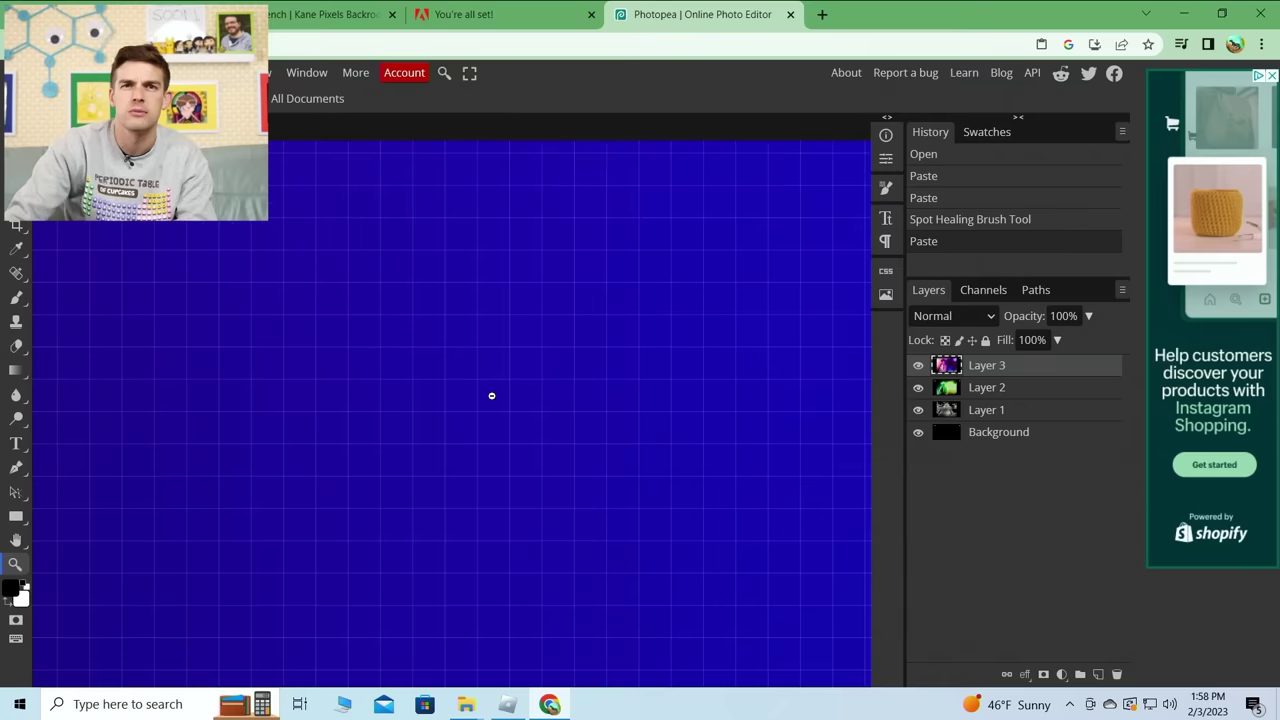
pyautogui.scroll(-6, 481, 403)
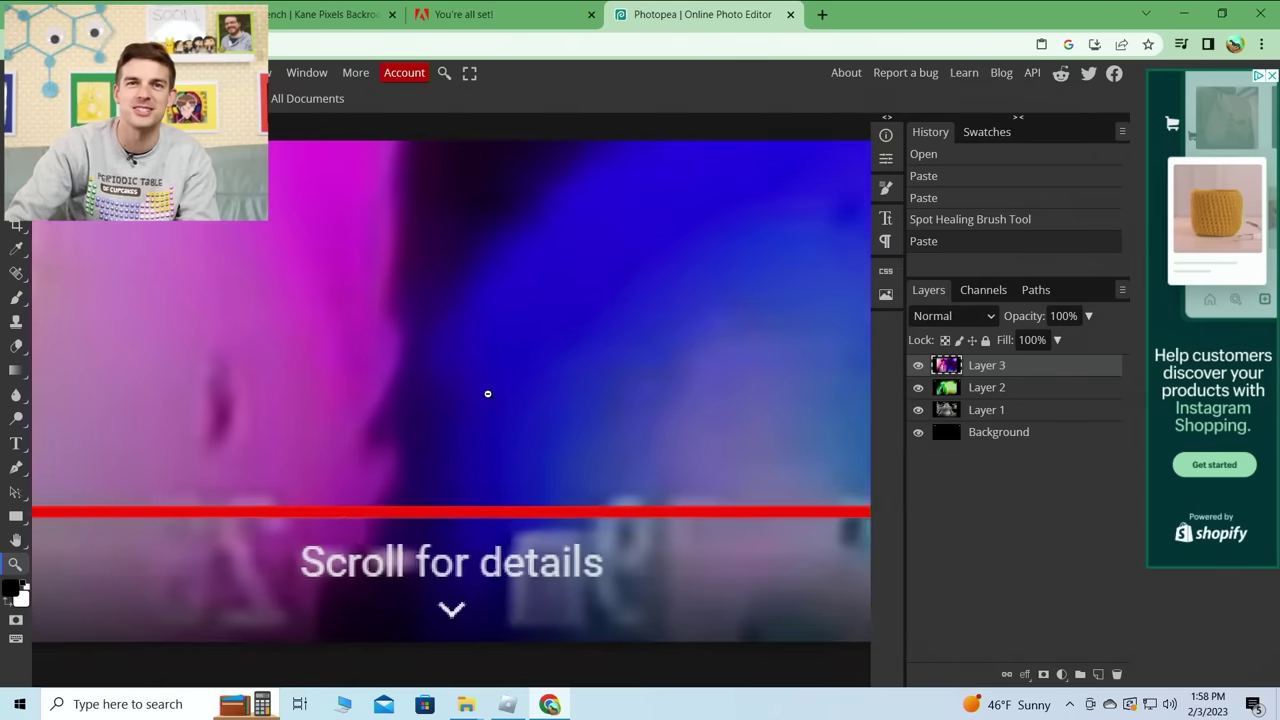
pyautogui.moveTo(380, 441); pyautogui.dragTo(580, 403)
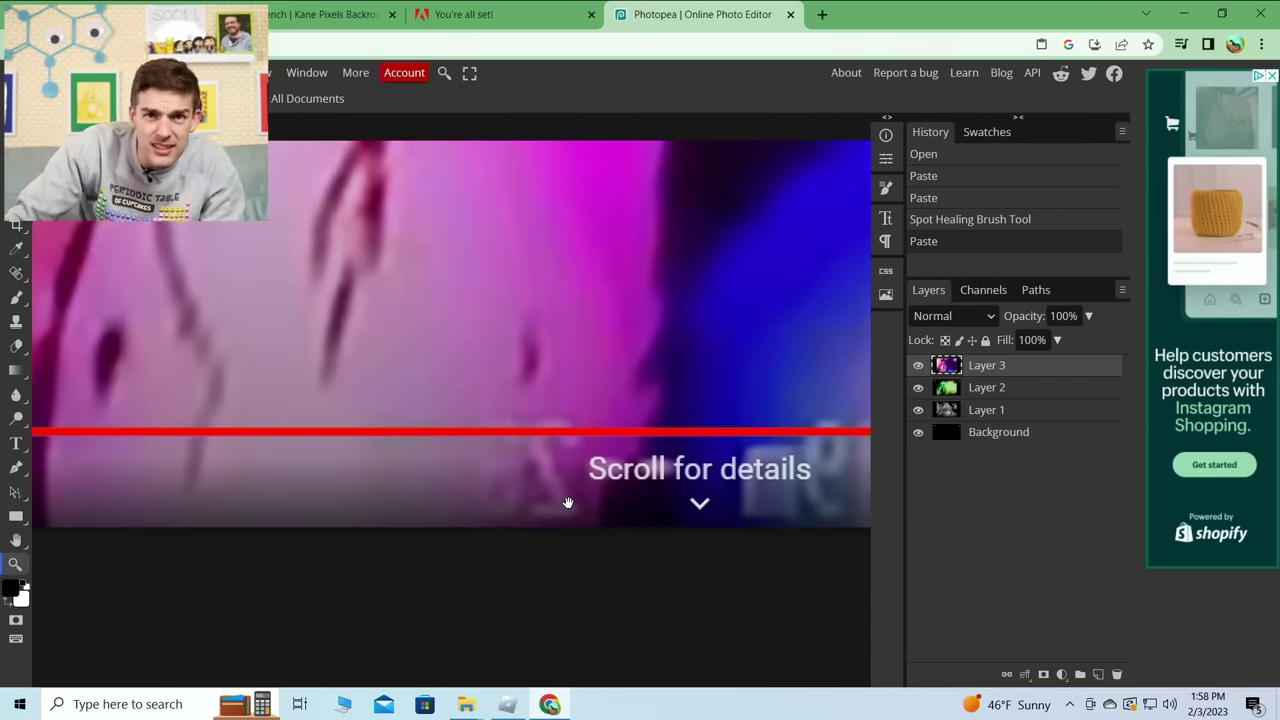
pyautogui.click(92, 72)
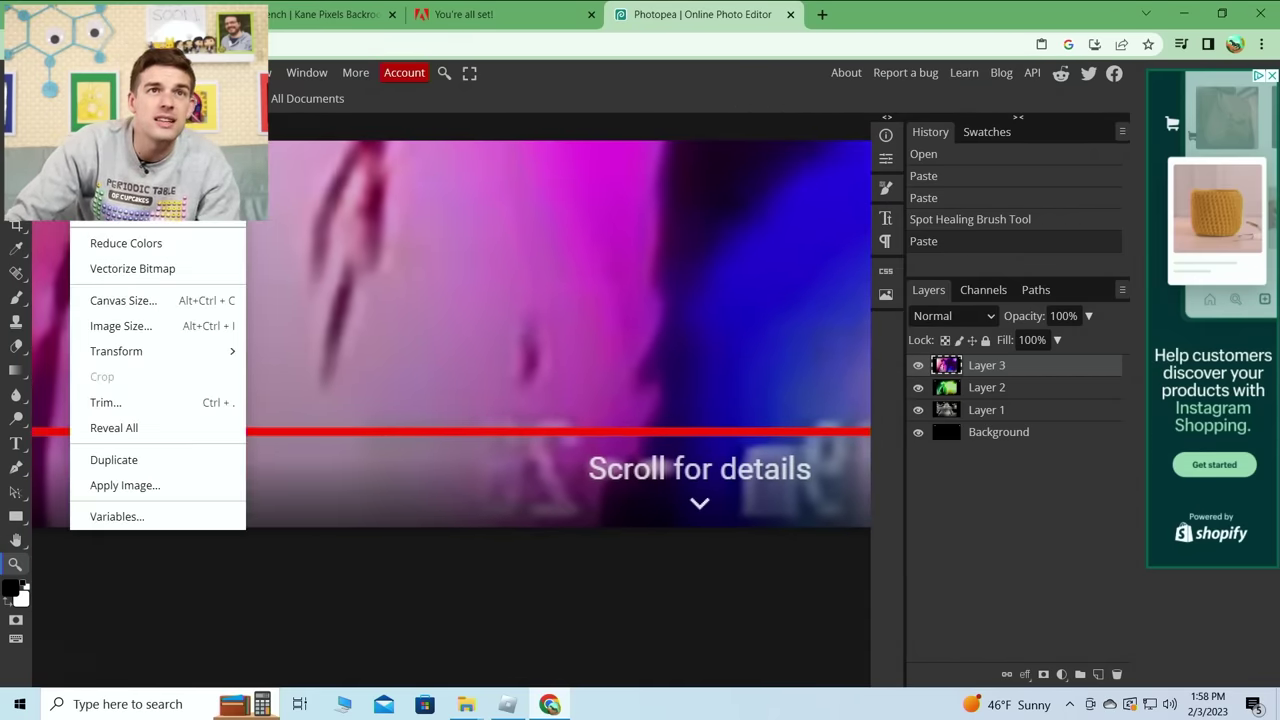
pyautogui.moveTo(150, 127)
pyautogui.click(325, 206)
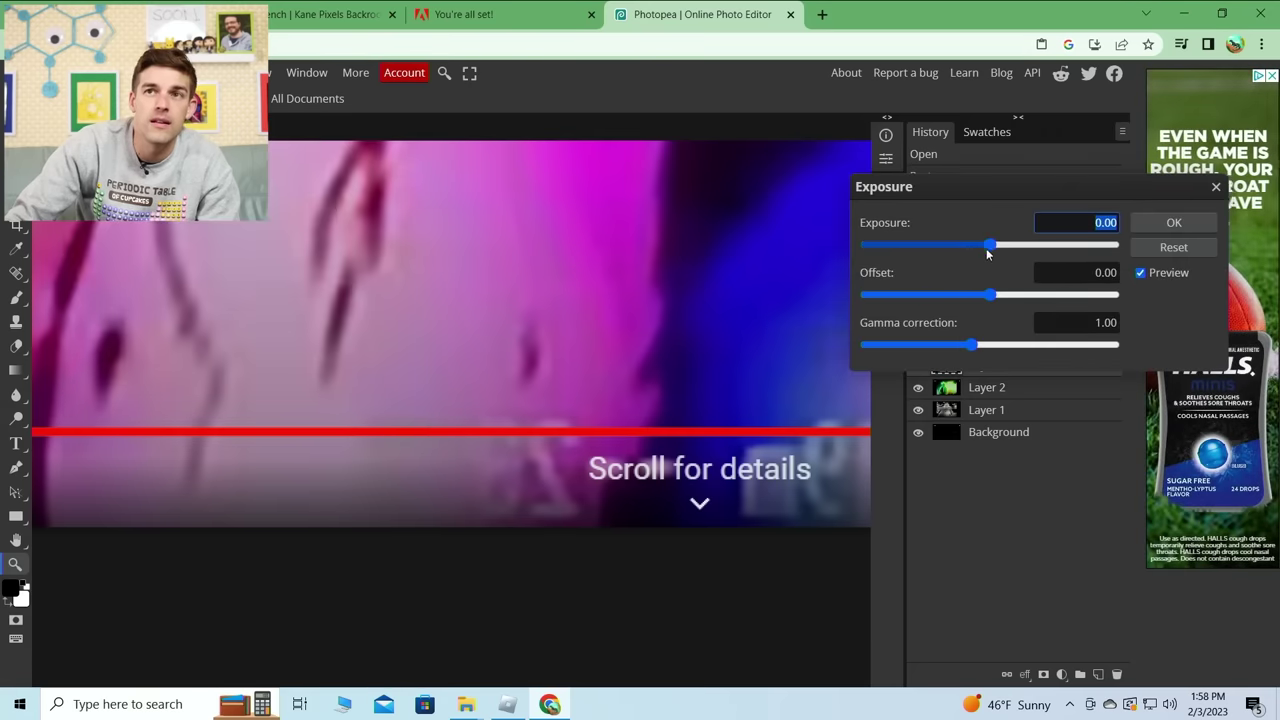
pyautogui.moveTo(987, 253)
pyautogui.mouseDown()
pyautogui.moveTo(955, 251)
pyautogui.moveTo(998, 251)
pyautogui.mouseUp()
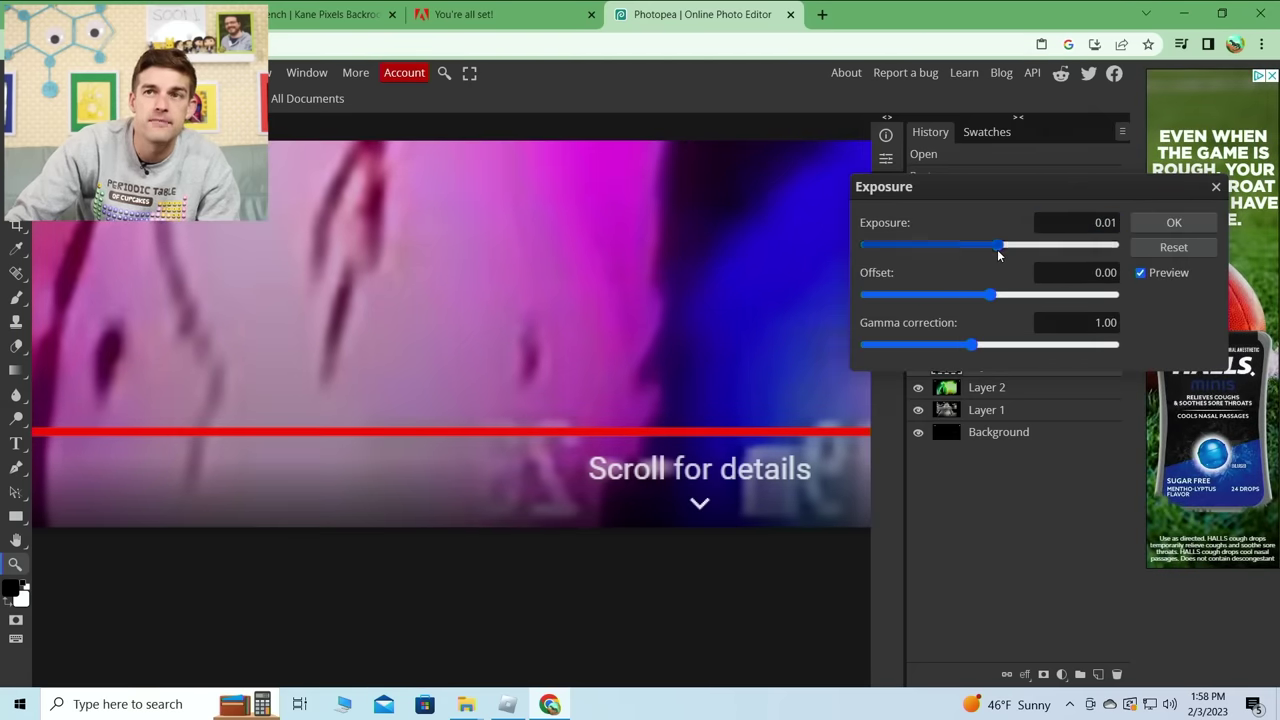
pyautogui.click(1137, 256)
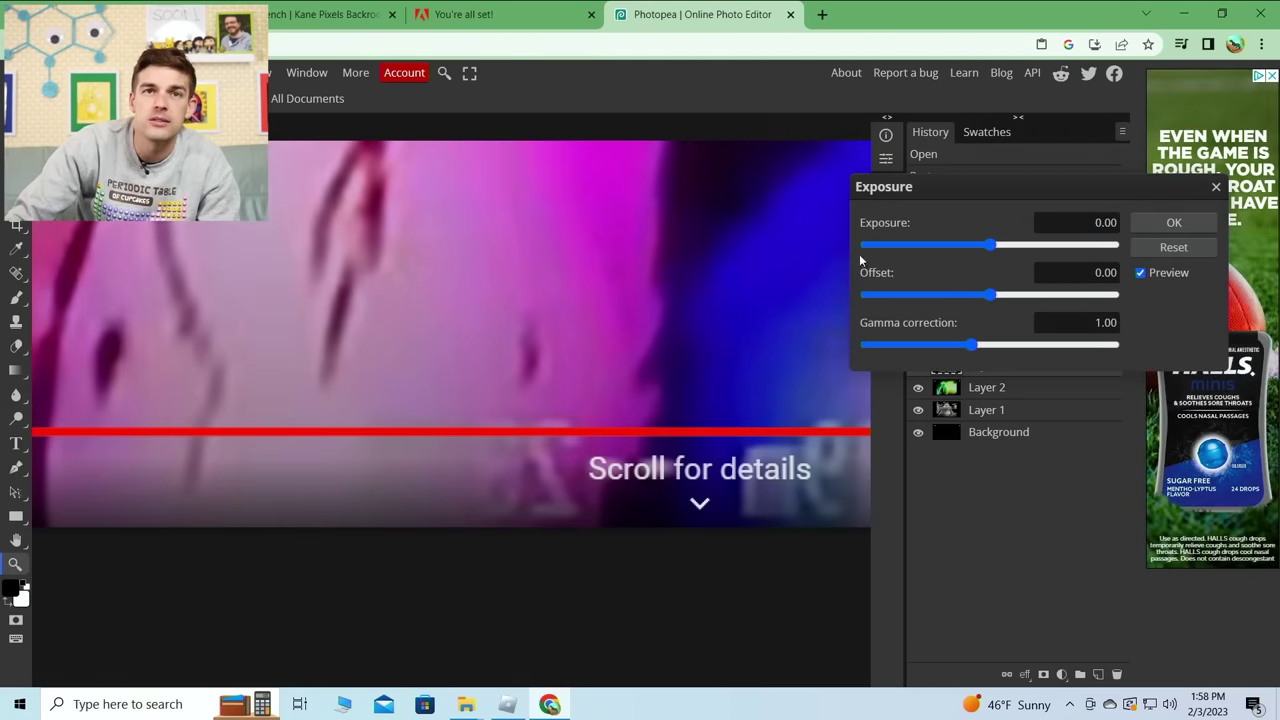
pyautogui.click(1212, 194)
pyautogui.click(990, 14)
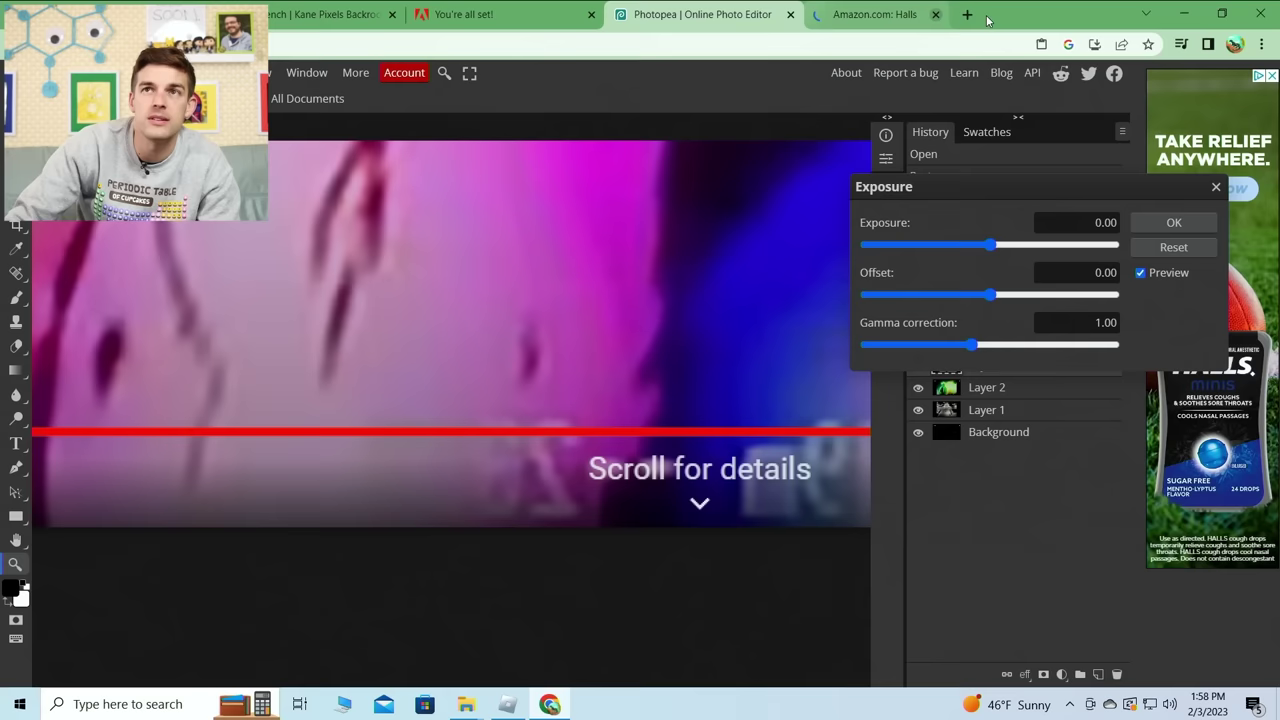
pyautogui.click(1214, 189)
# Start a Levels adjustment on Layer 3 with input black point 42, midtone 0.81 and white point 243.
pyautogui.click(90, 72)
pyautogui.moveTo(150, 128)
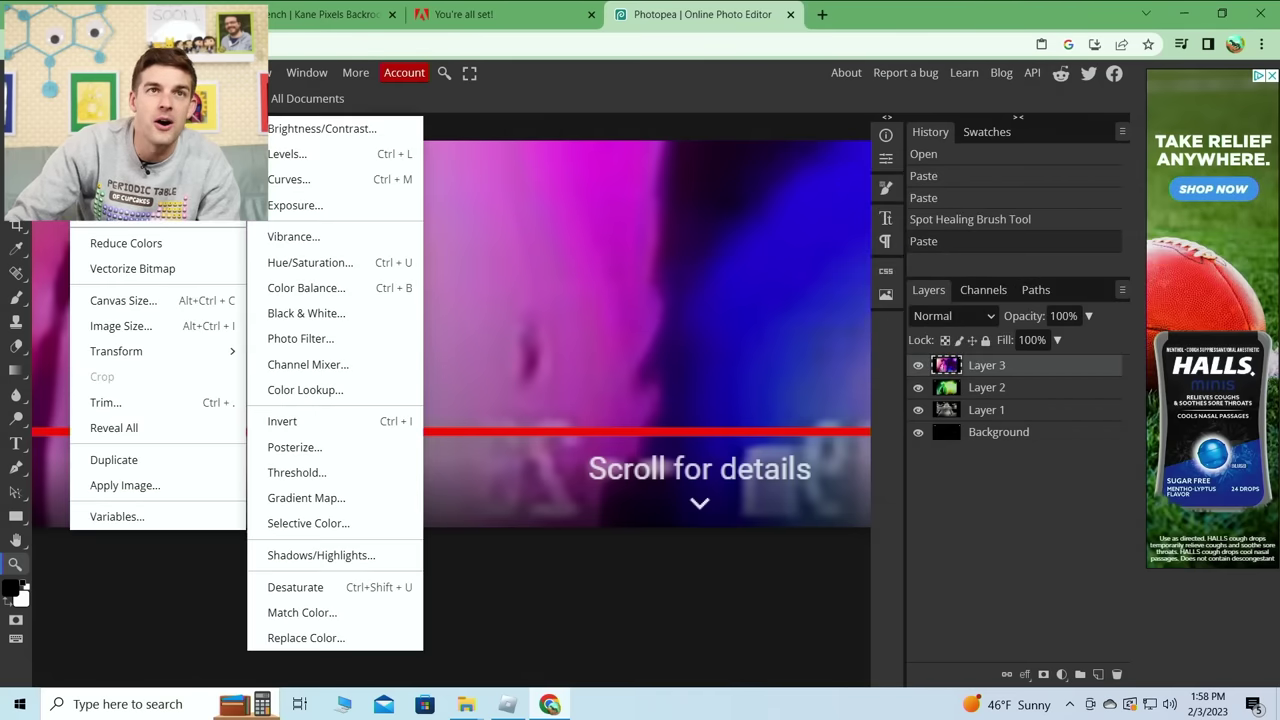
pyautogui.click(330, 155)
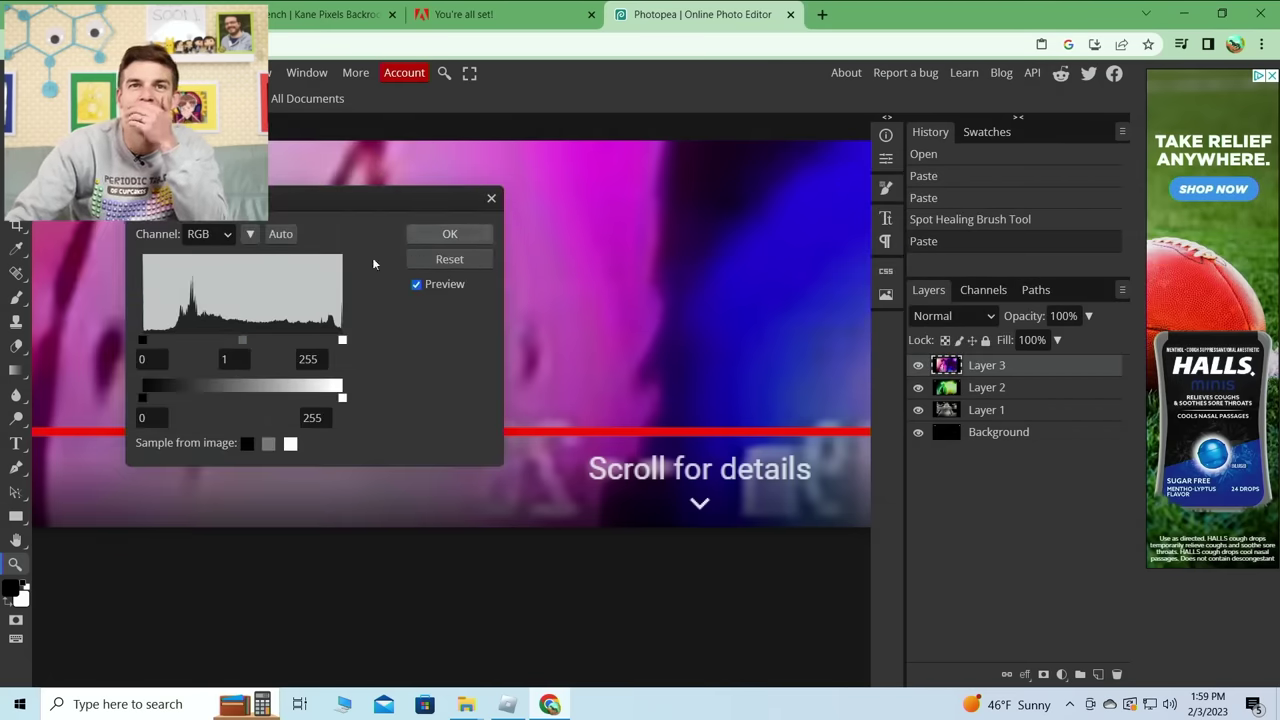
pyautogui.moveTo(331, 200); pyautogui.dragTo(885, 81)
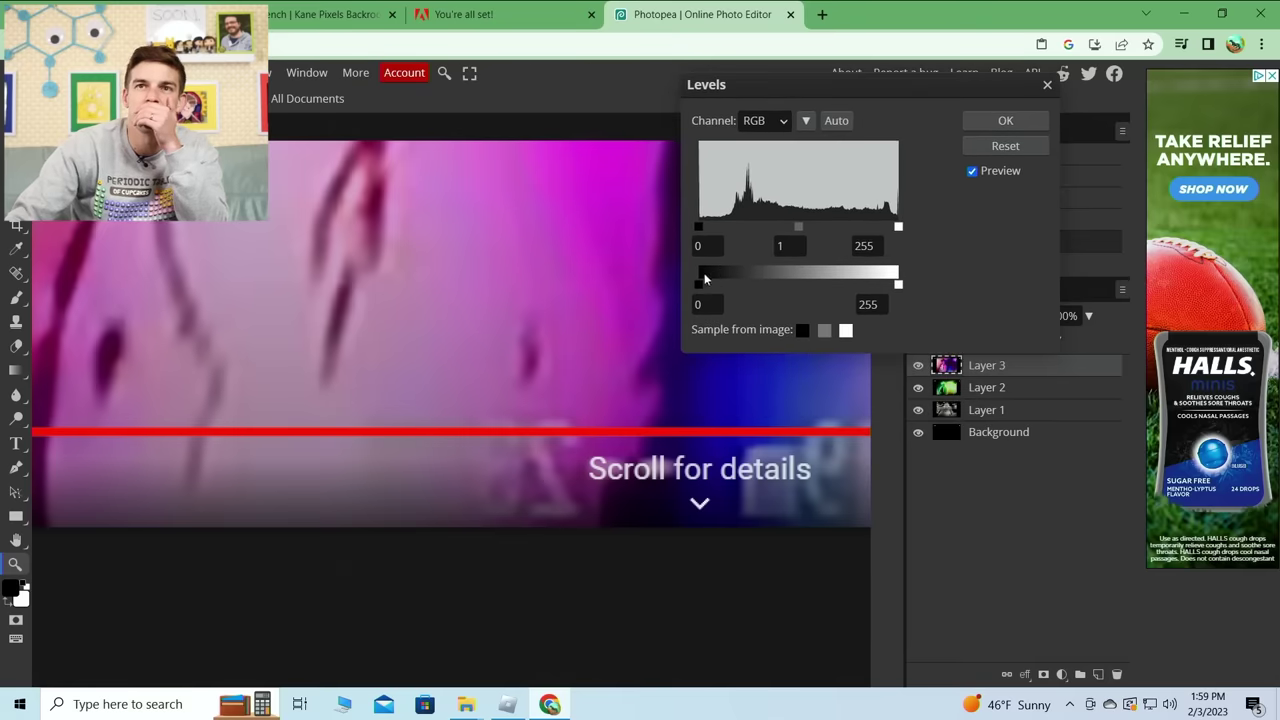
pyautogui.moveTo(700, 229); pyautogui.dragTo(732, 227)
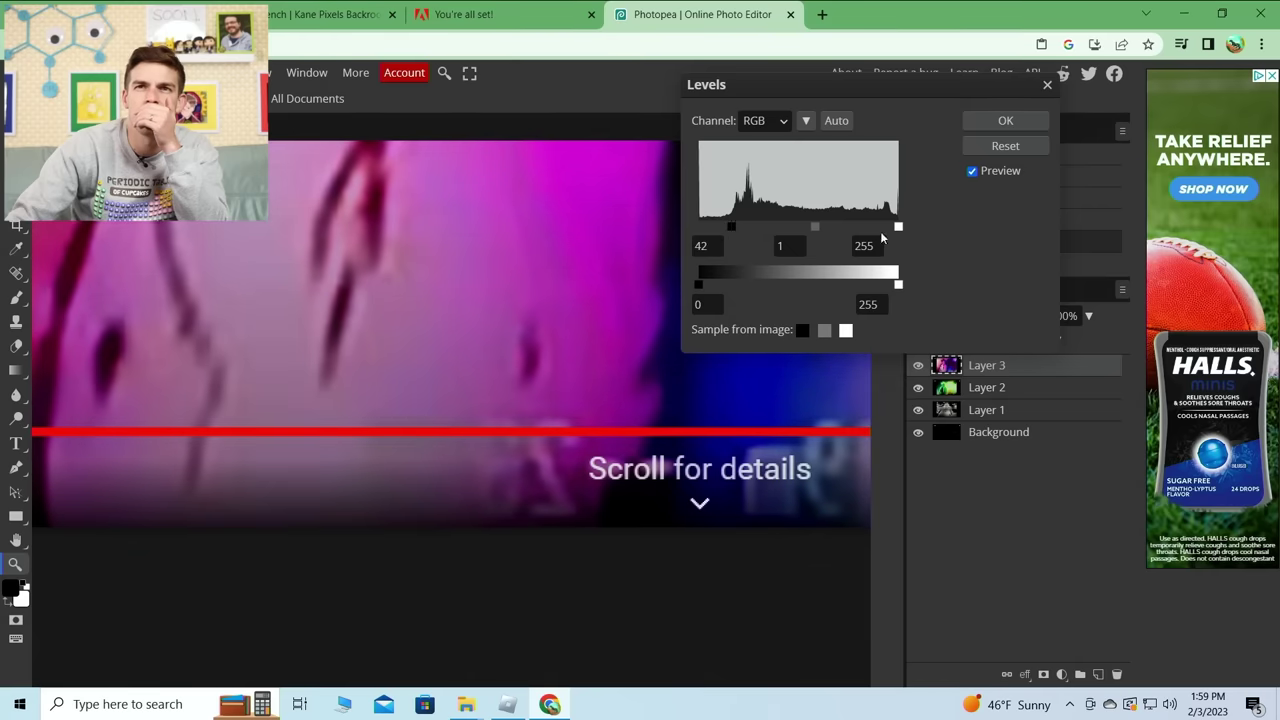
pyautogui.moveTo(891, 230); pyautogui.dragTo(817, 220)
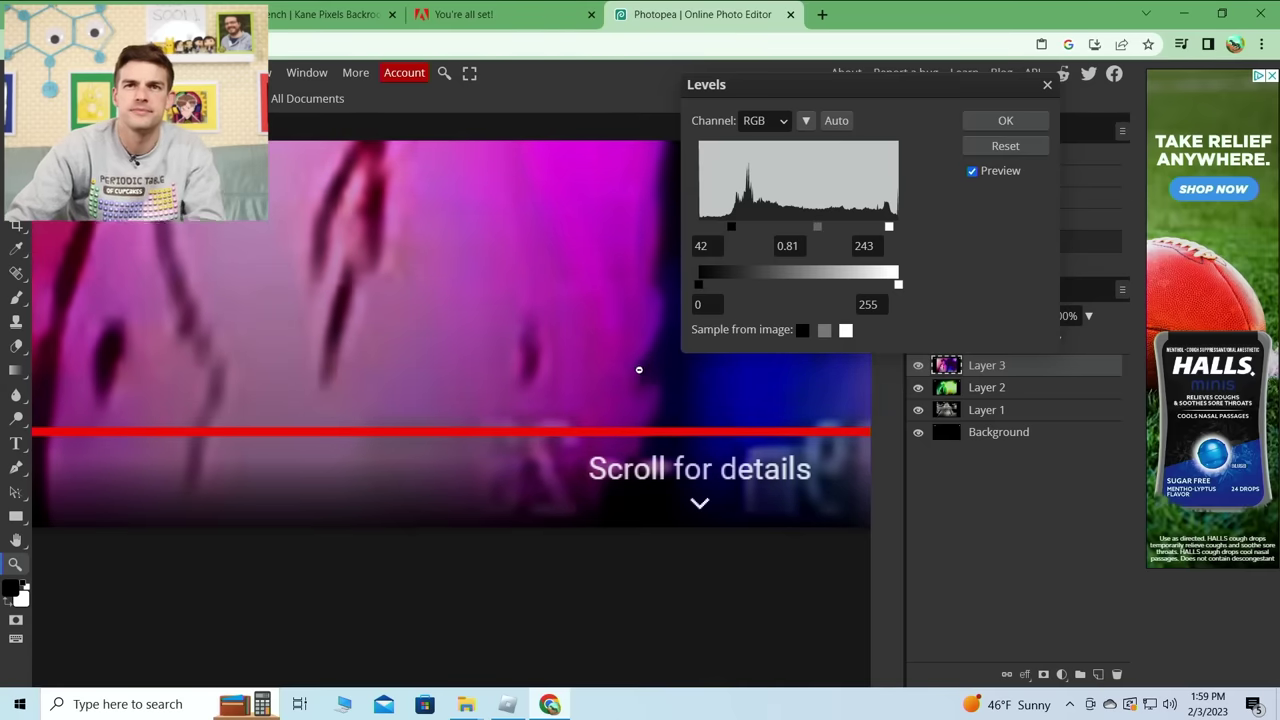
# Brighten the lettering near the playback bar by changing the Levels input values to about 64, 2.41 and 177.
pyautogui.moveTo(638, 370); pyautogui.dragTo(227, 333)
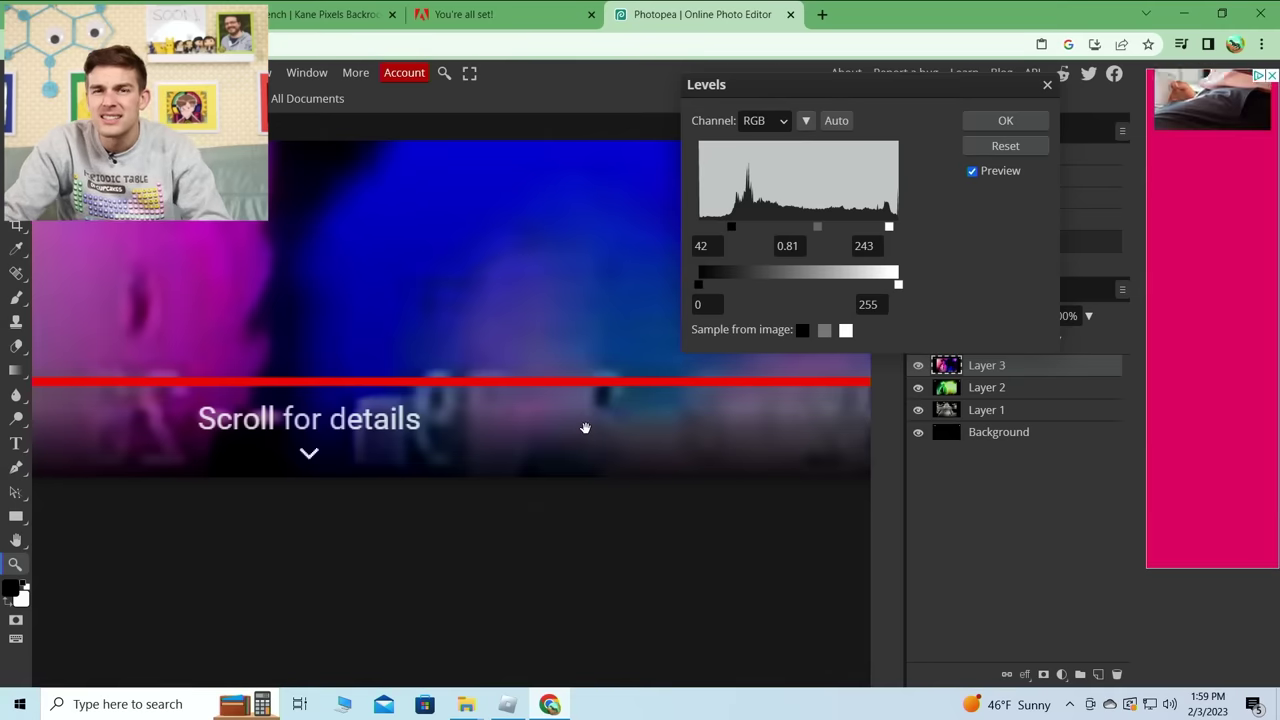
pyautogui.moveTo(585, 428); pyautogui.dragTo(229, 412)
pyautogui.moveTo(414, 421); pyautogui.dragTo(448, 393)
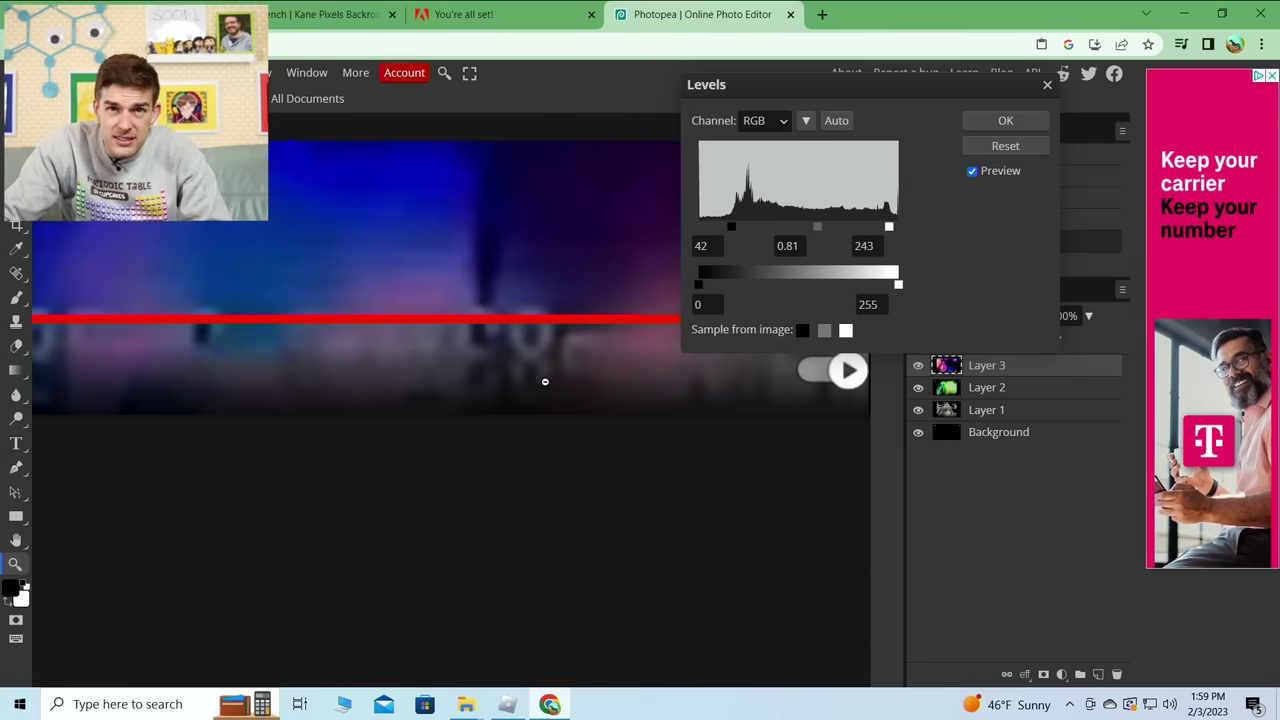
pyautogui.moveTo(545, 381); pyautogui.dragTo(606, 396)
pyautogui.moveTo(817, 227); pyautogui.dragTo(787, 230)
pyautogui.moveTo(888, 230); pyautogui.dragTo(839, 244)
pyautogui.moveTo(732, 226)
pyautogui.mouseDown()
pyautogui.moveTo(769, 232)
pyautogui.moveTo(749, 222)
pyautogui.mouseUp()
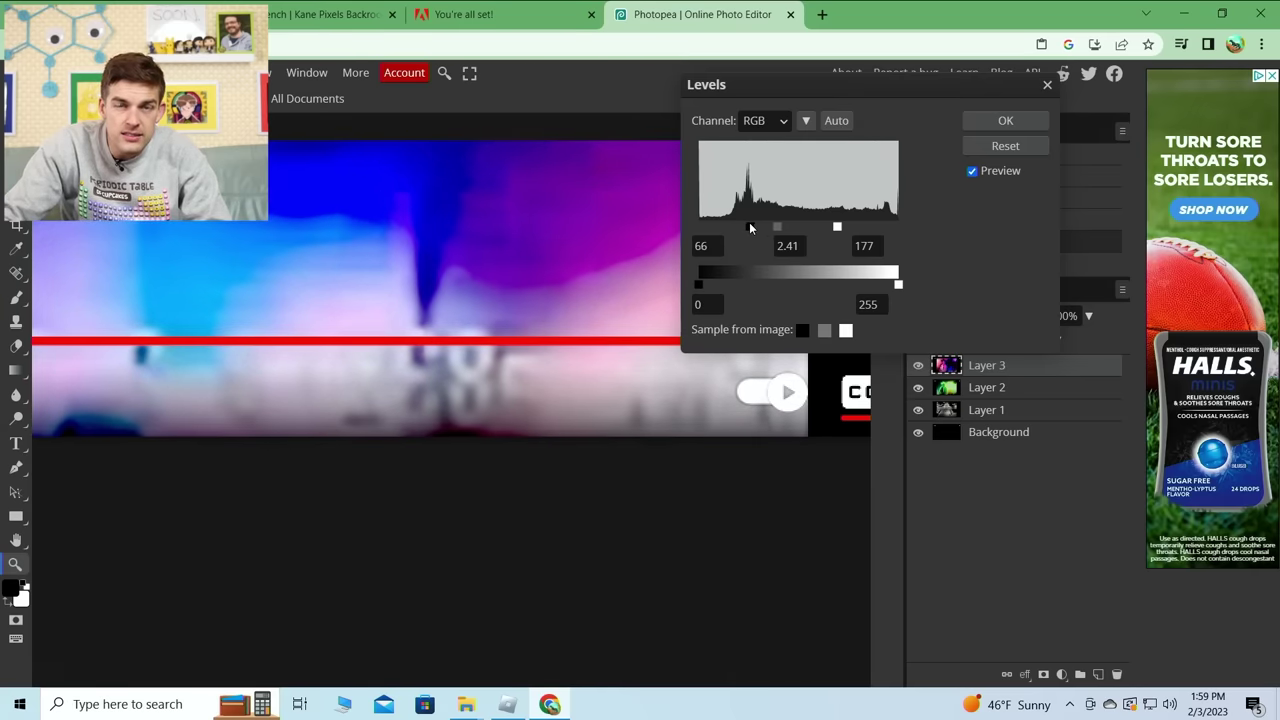
# Check the lettering beside "Scroll for details" and apply the Levels adjustment to Layer 3.
pyautogui.moveTo(367, 315); pyautogui.dragTo(591, 289)
pyautogui.moveTo(436, 334); pyautogui.dragTo(561, 335)
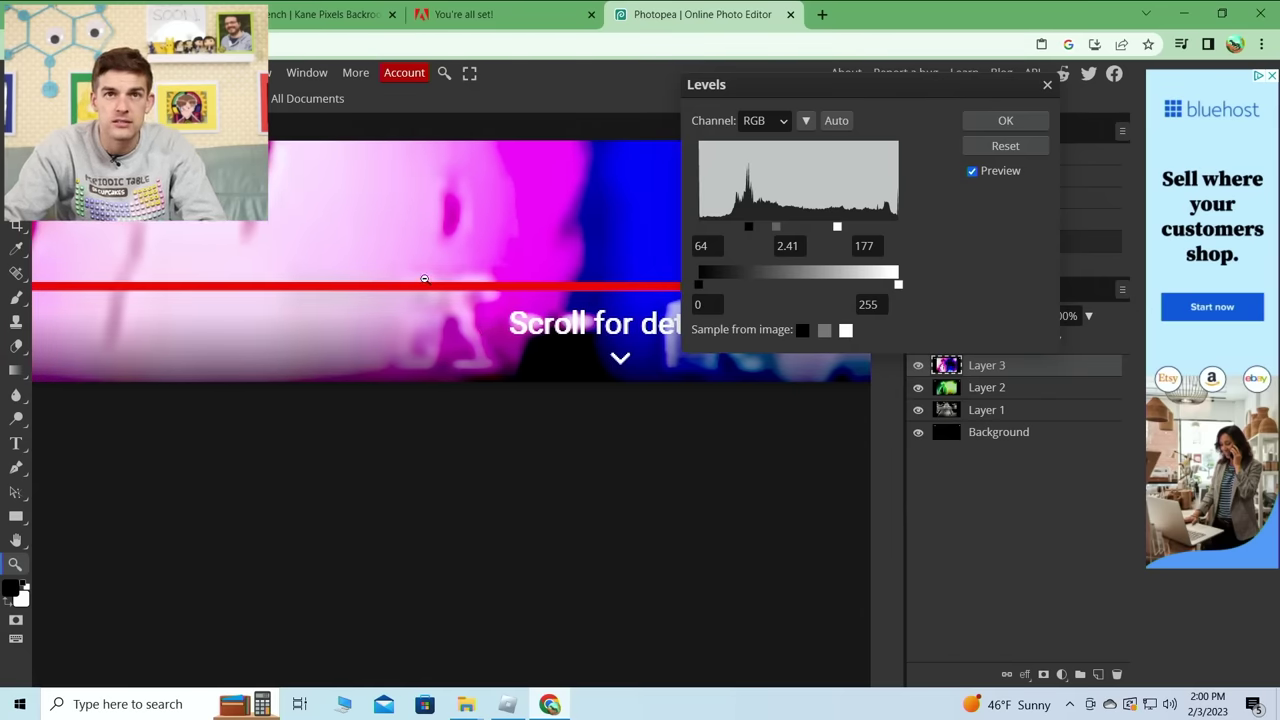
pyautogui.click(1005, 120)
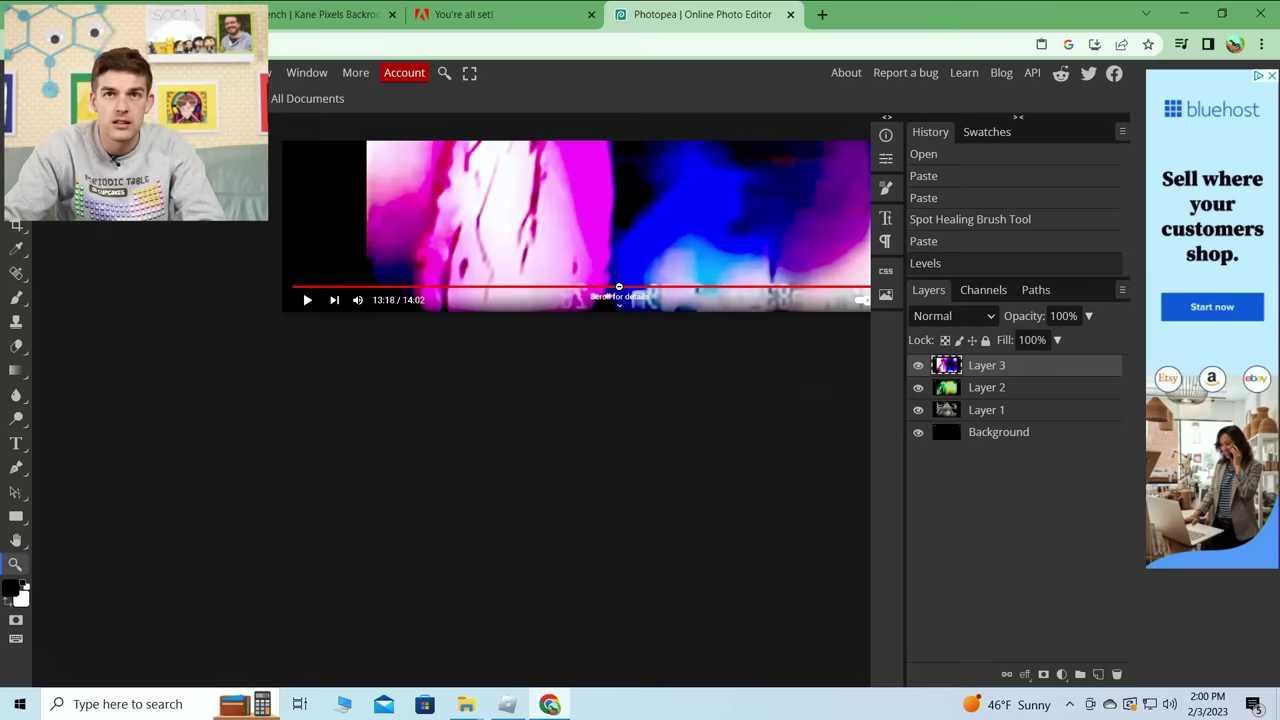